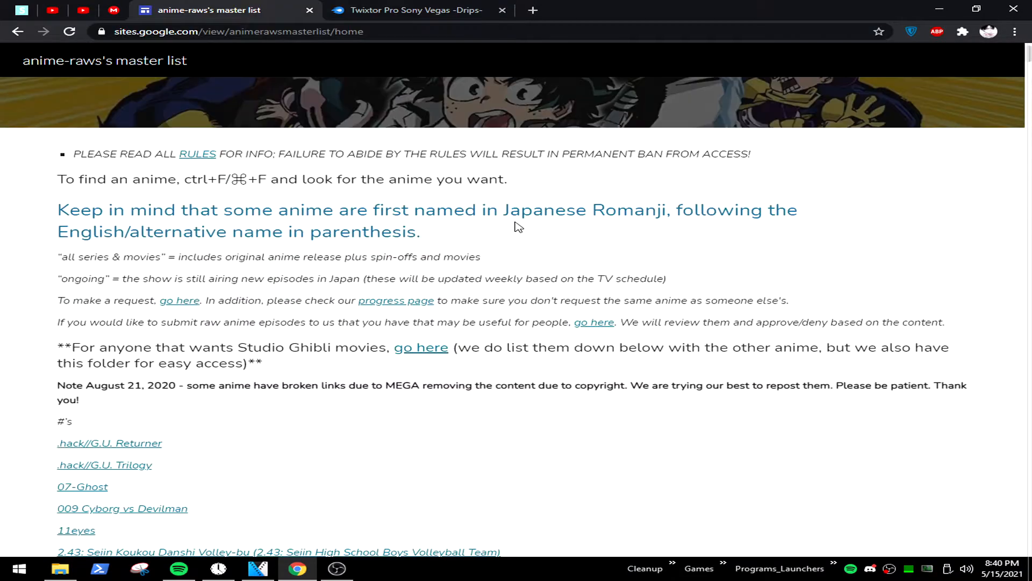
- Browse the alphabetical list of anime titles on the master list page
{"action": "scroll", "coordinate": [518, 227], "scroll_direction": "down", "scroll_amount": 4}
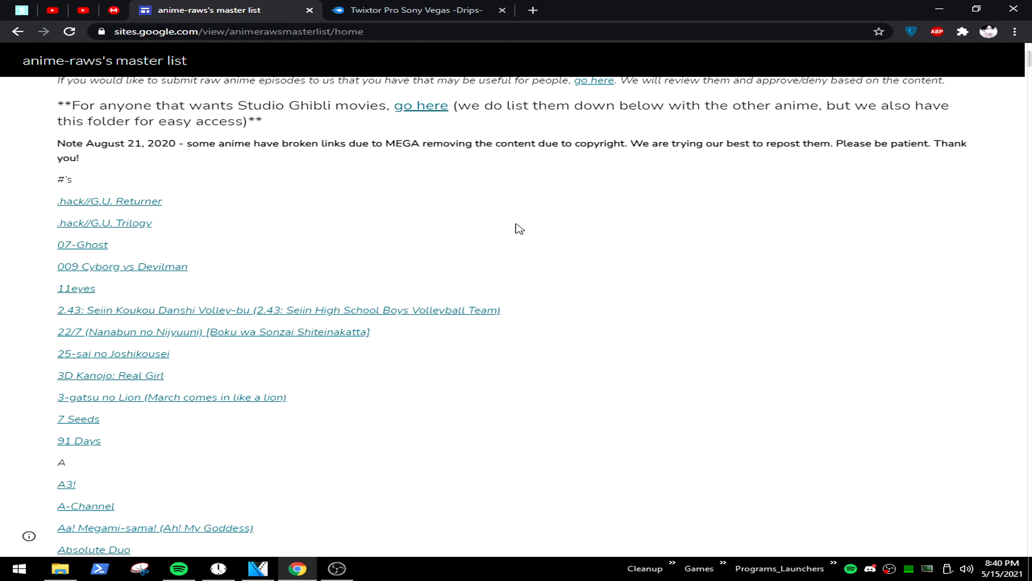
{"action": "scroll", "coordinate": [518, 228], "scroll_direction": "down", "scroll_amount": 3}
{"action": "scroll", "coordinate": [526, 232], "scroll_direction": "down", "scroll_amount": 2}
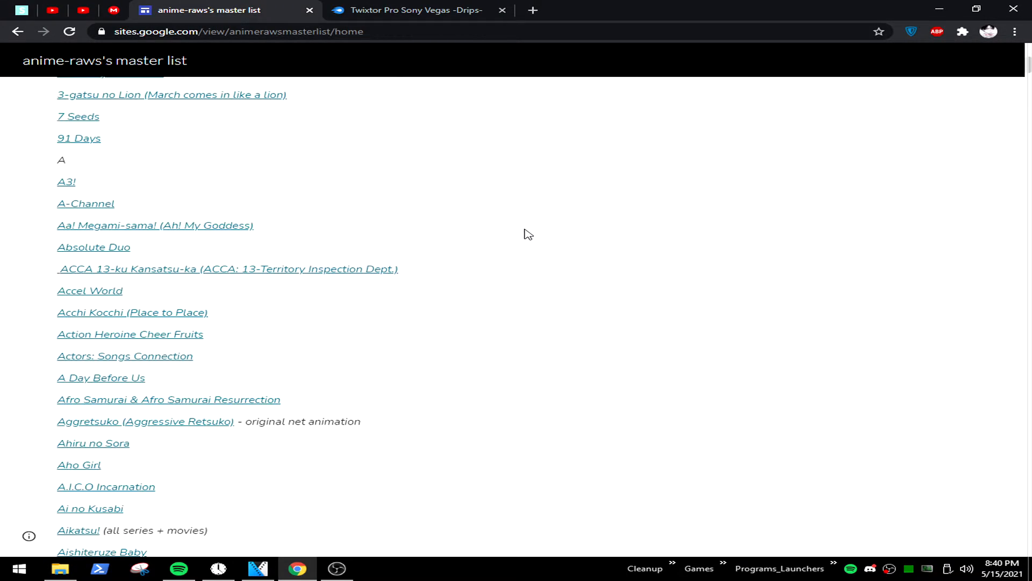
{"action": "scroll", "coordinate": [528, 234], "scroll_direction": "down", "scroll_amount": 2}
{"action": "scroll", "coordinate": [535, 217], "scroll_direction": "down", "scroll_amount": 6}
{"action": "scroll", "coordinate": [535, 216], "scroll_direction": "down", "scroll_amount": 6}
{"action": "scroll", "coordinate": [534, 219], "scroll_direction": "down", "scroll_amount": 2}
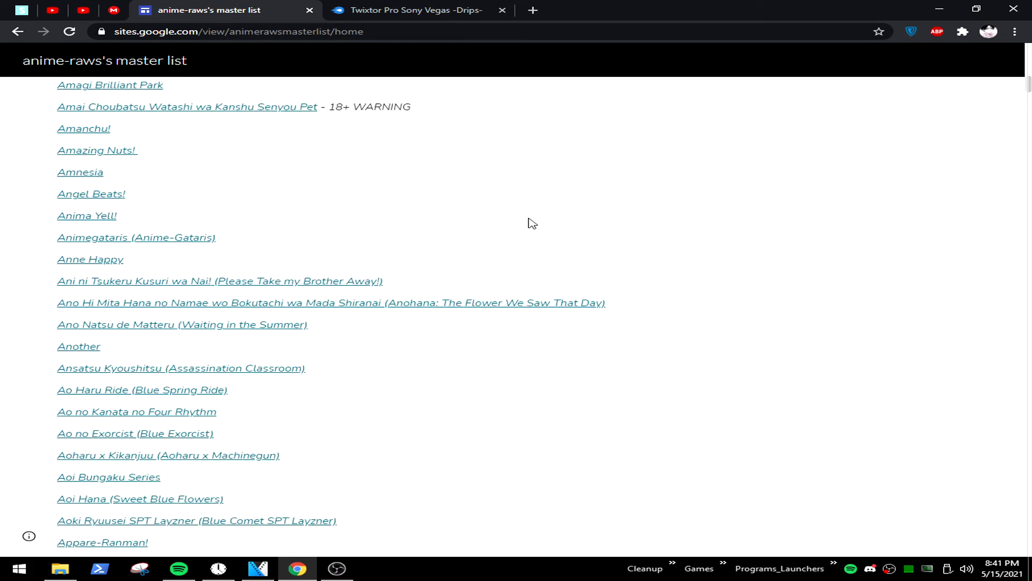
{"action": "scroll", "coordinate": [530, 224], "scroll_direction": "down", "scroll_amount": 2}
{"action": "scroll", "coordinate": [525, 228], "scroll_direction": "down", "scroll_amount": 8}
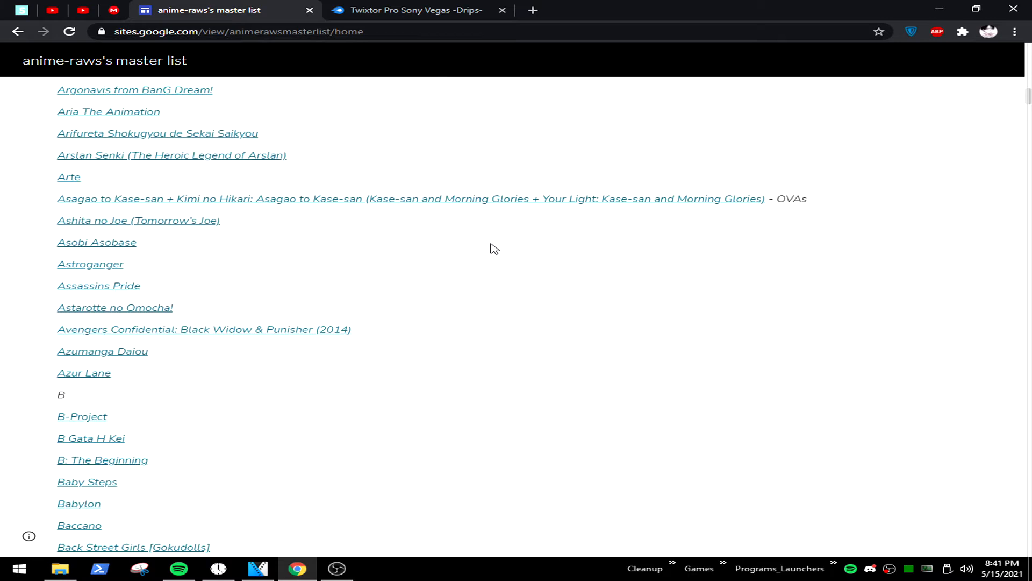
{"action": "scroll", "coordinate": [495, 248], "scroll_direction": "down", "scroll_amount": 2}
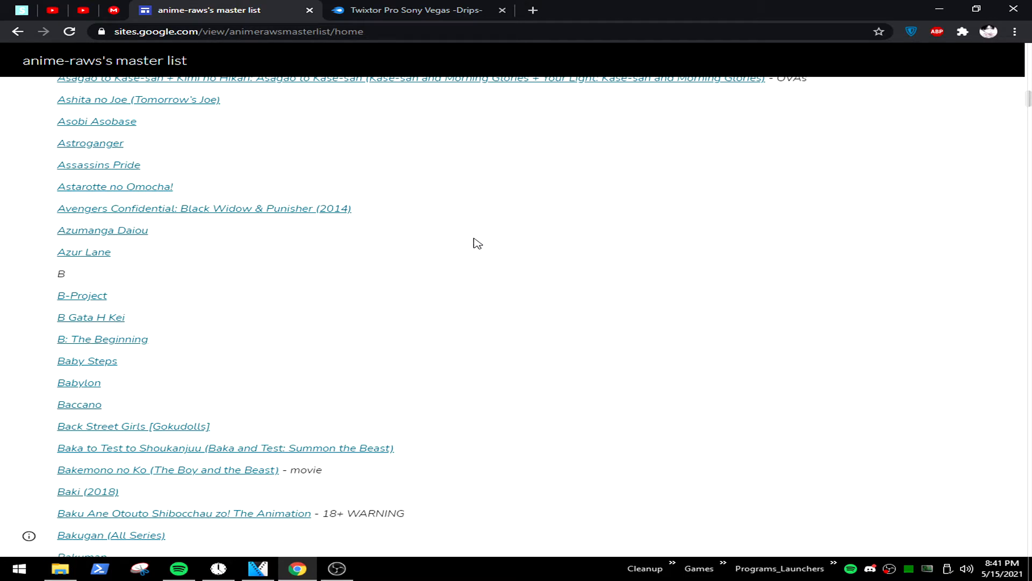
{"action": "scroll", "coordinate": [383, 382], "scroll_direction": "up", "scroll_amount": 3}
{"action": "scroll", "coordinate": [371, 383], "scroll_direction": "up", "scroll_amount": 3}
{"action": "scroll", "coordinate": [163, 426], "scroll_direction": "up", "scroll_amount": 2}
{"action": "scroll", "coordinate": [163, 426], "scroll_direction": "up", "scroll_amount": 12}
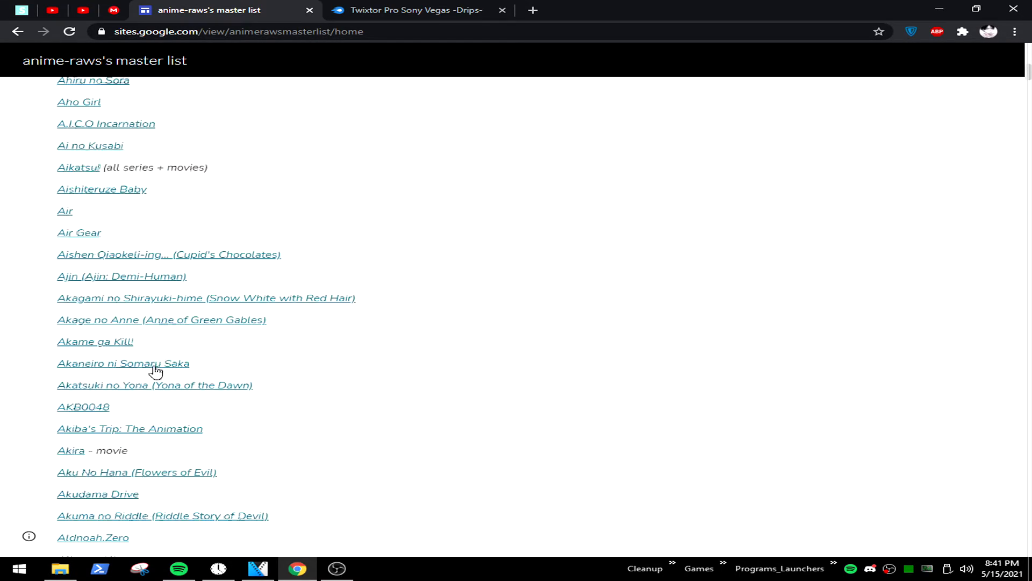
- Search the master list page for "death note" and open the Death Note link
{"action": "scroll", "coordinate": [154, 372], "scroll_direction": "up", "scroll_amount": 4}
{"action": "key", "text": "ctrl+f"}
{"action": "type", "text": "d"}
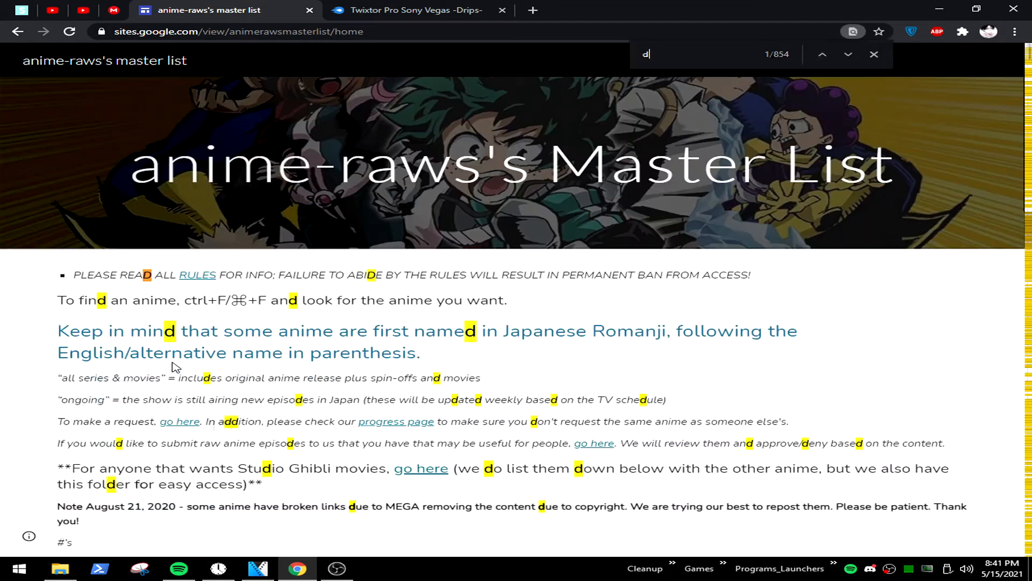
{"action": "type", "text": "eath note"}
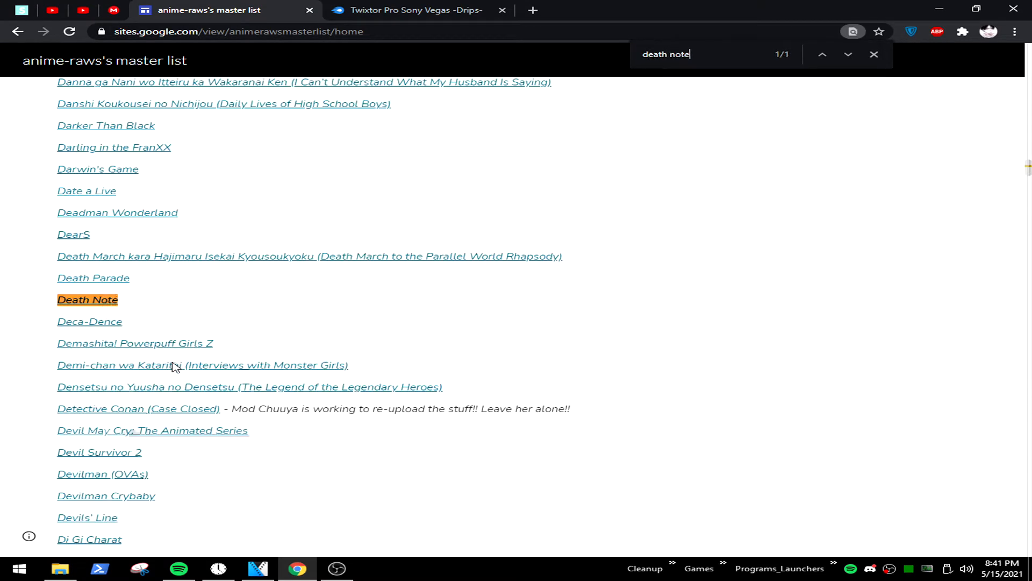
{"action": "left_click", "coordinate": [89, 306]}
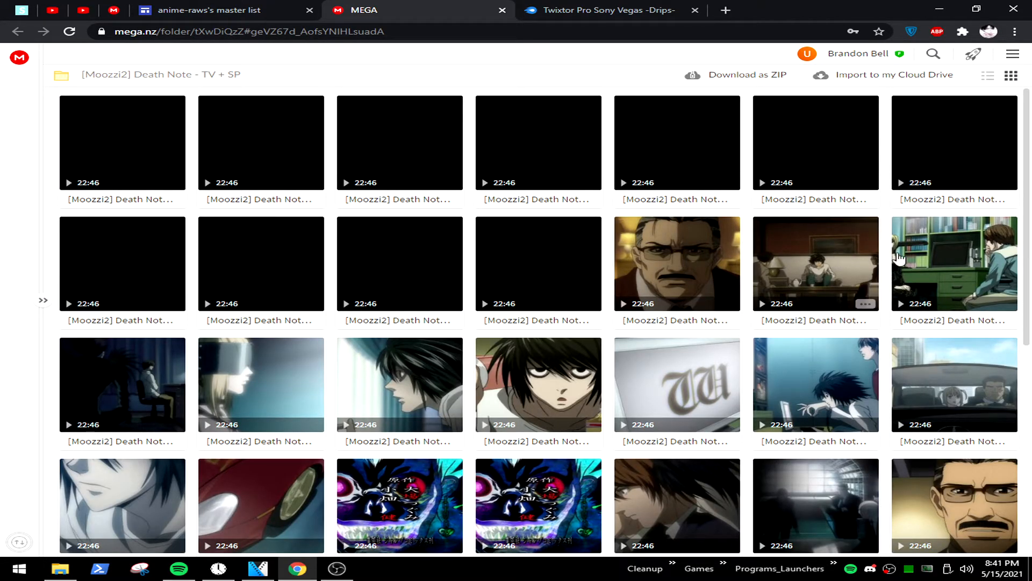
- Show the file options, including download, for the 02:38 video at the end of the Death Note folder
{"action": "scroll", "coordinate": [463, 390], "scroll_direction": "down", "scroll_amount": 5}
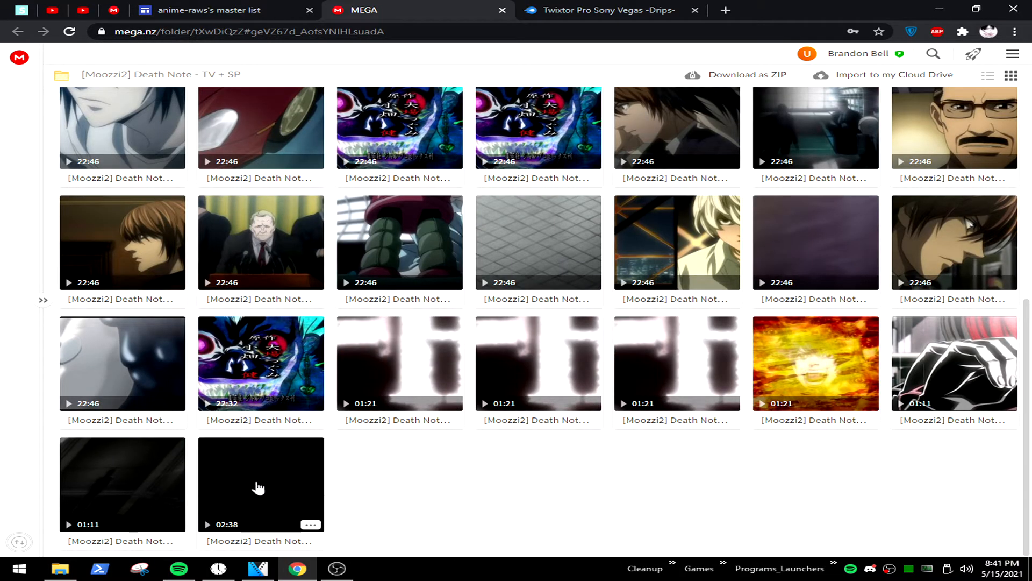
{"action": "left_click", "coordinate": [310, 524]}
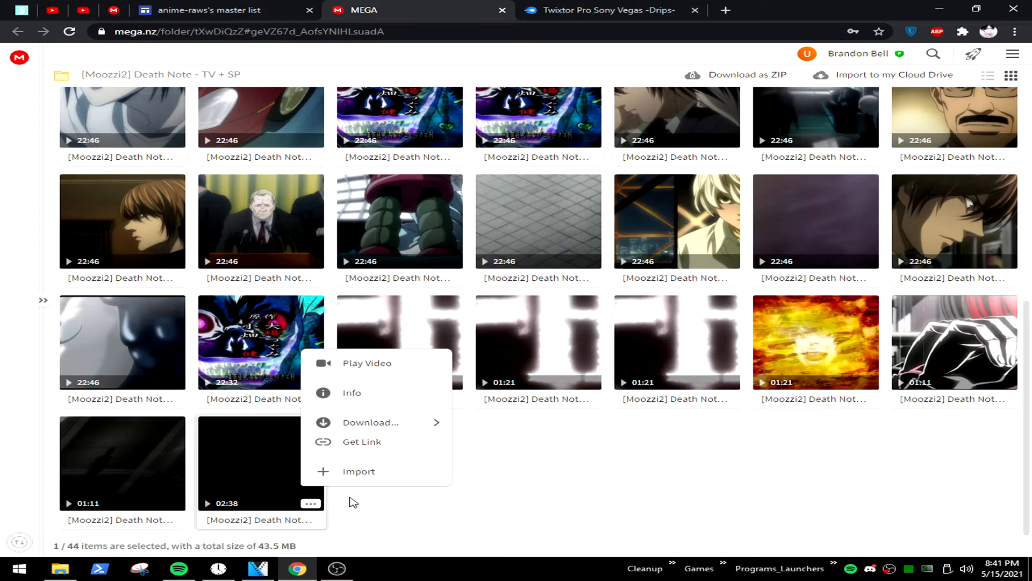
{"action": "mouse_move", "coordinate": [371, 430]}
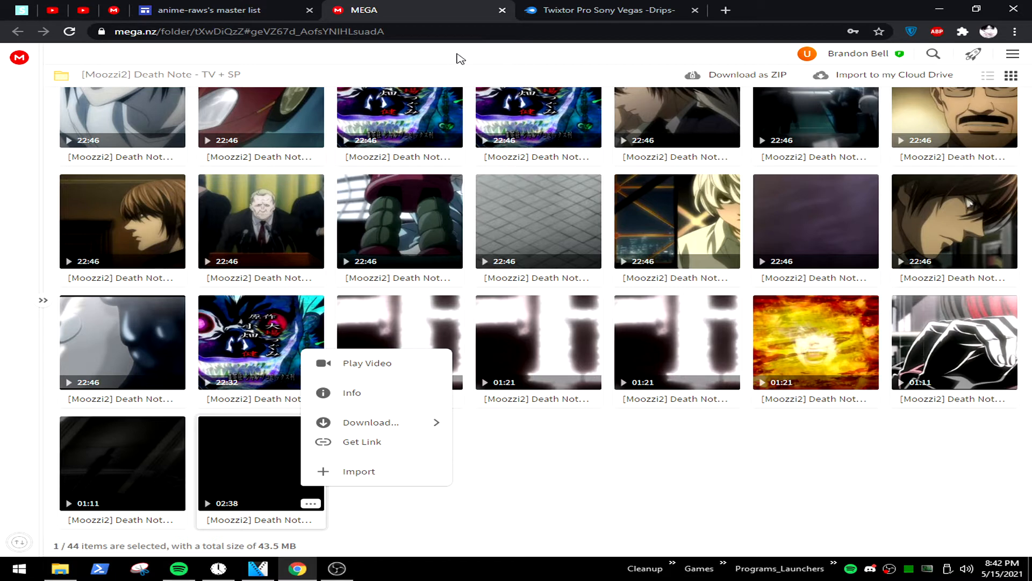
- Close the MEGA, Twixtor and master list pages and open the AniMixPlay site in a new tab
{"action": "left_click", "coordinate": [502, 9]}
{"action": "left_click", "coordinate": [502, 10]}
{"action": "left_click", "coordinate": [309, 10]}
{"action": "left_click", "coordinate": [153, 11]}
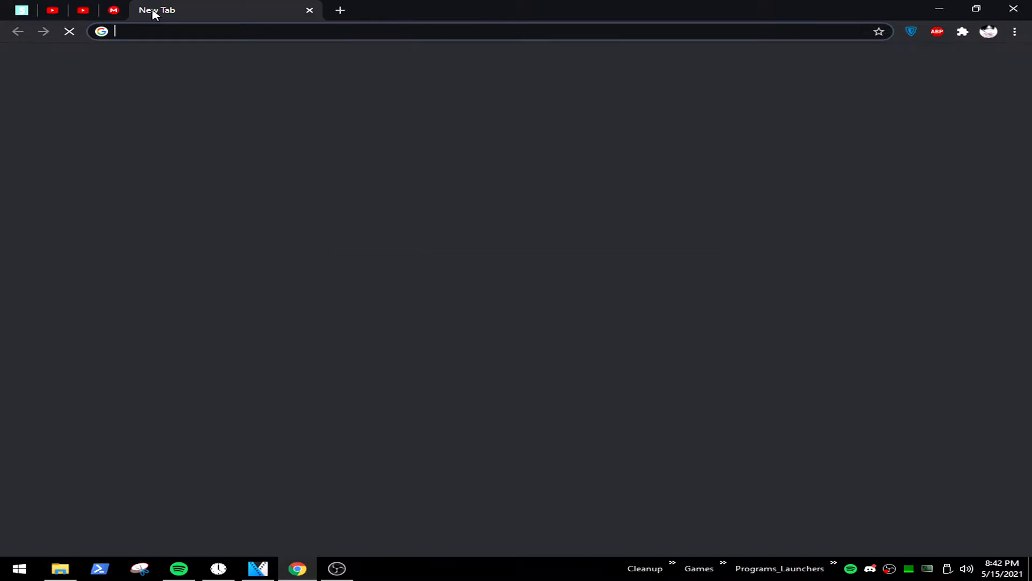
{"action": "left_click", "coordinate": [329, 312]}
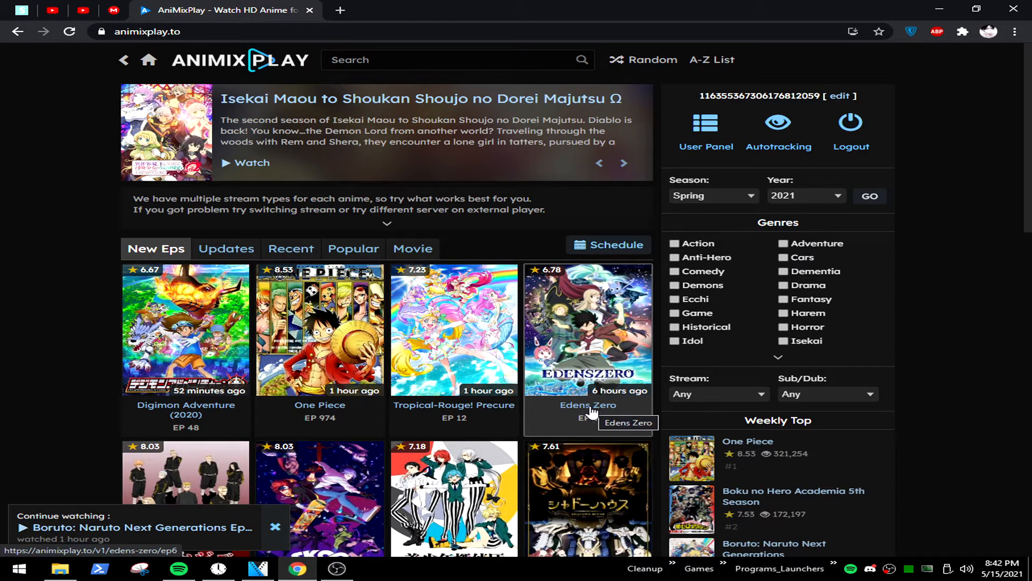
- Look through the new episodes and open Boruto: Naruto Next Generations from the Weekly Top list
{"action": "scroll", "coordinate": [588, 412], "scroll_direction": "down", "scroll_amount": 2}
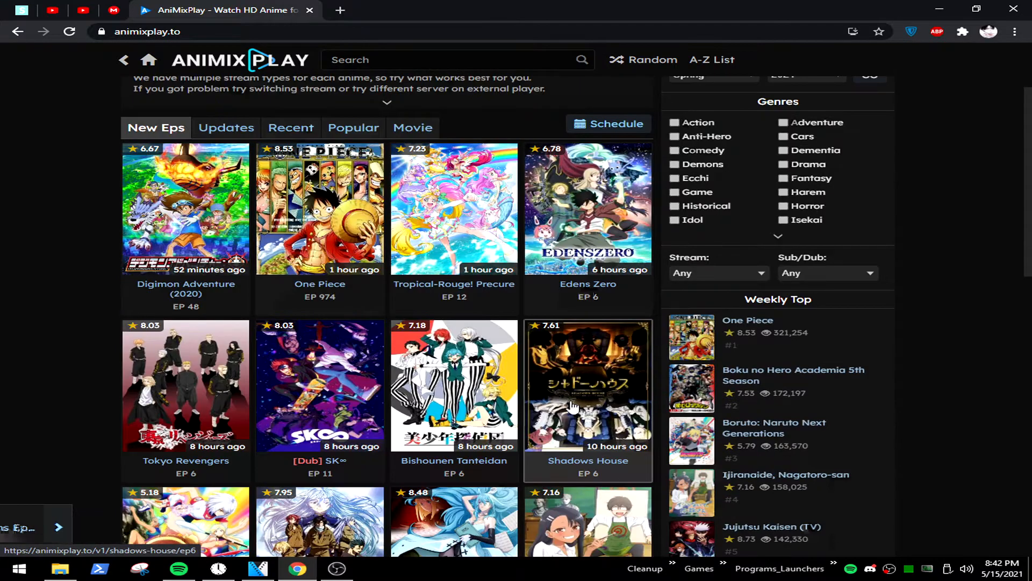
{"action": "scroll", "coordinate": [563, 399], "scroll_direction": "down", "scroll_amount": 2}
{"action": "scroll", "coordinate": [564, 399], "scroll_direction": "down", "scroll_amount": 2}
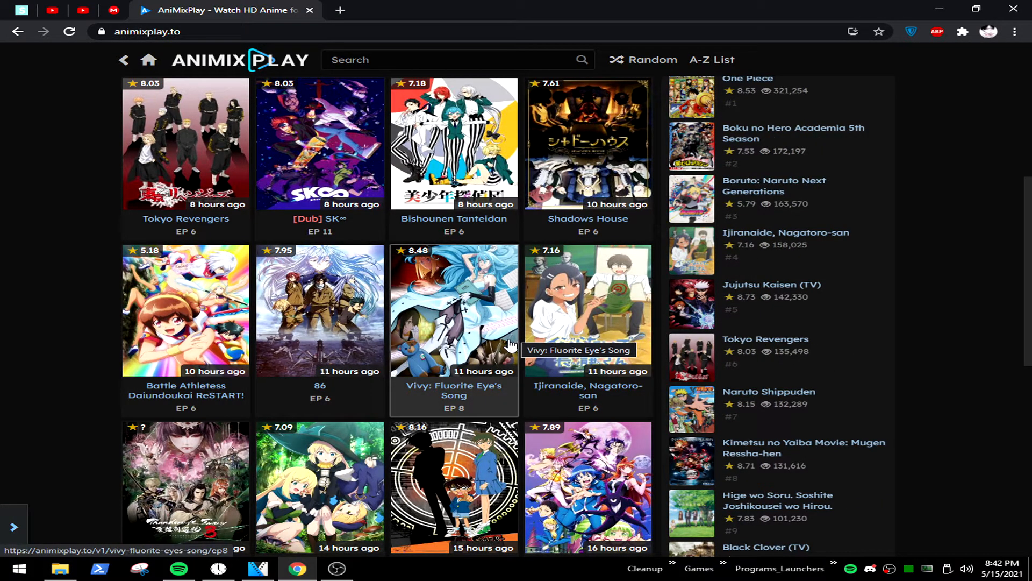
{"action": "scroll", "coordinate": [508, 348], "scroll_direction": "up", "scroll_amount": 2}
{"action": "scroll", "coordinate": [506, 348], "scroll_direction": "down", "scroll_amount": 2}
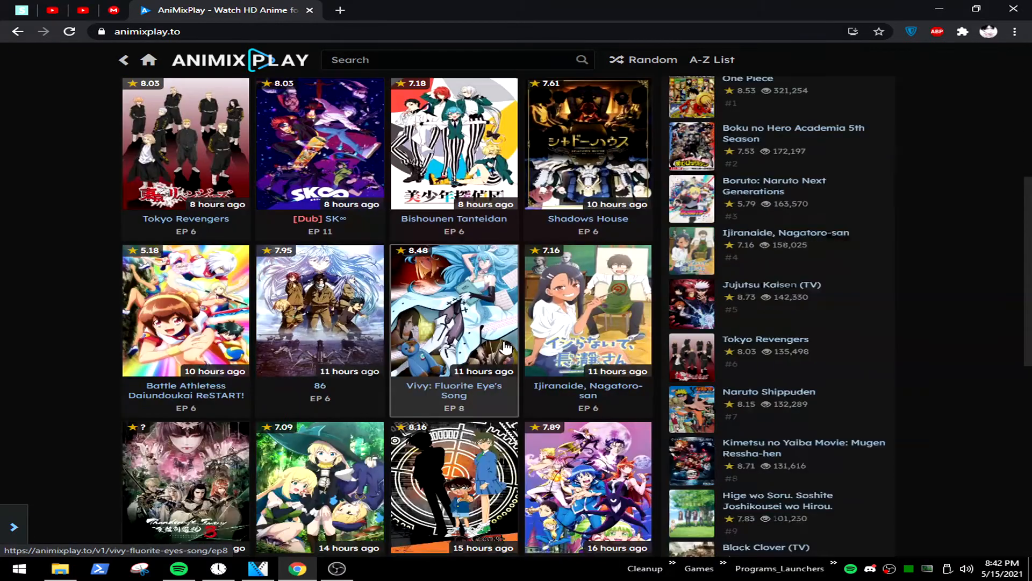
{"action": "scroll", "coordinate": [505, 349], "scroll_direction": "down", "scroll_amount": 2}
{"action": "scroll", "coordinate": [508, 348], "scroll_direction": "up", "scroll_amount": 5}
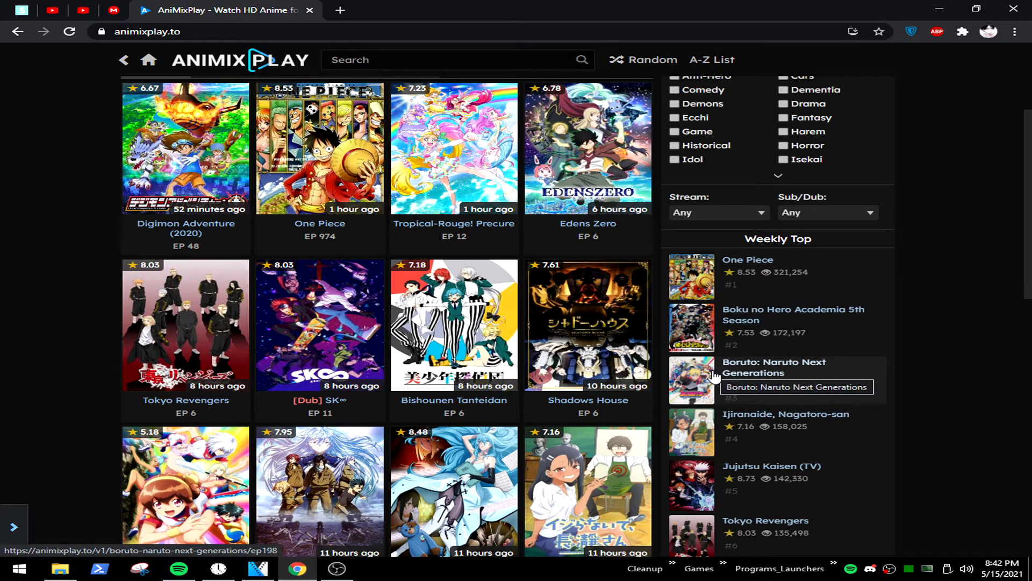
{"action": "left_click", "coordinate": [713, 375]}
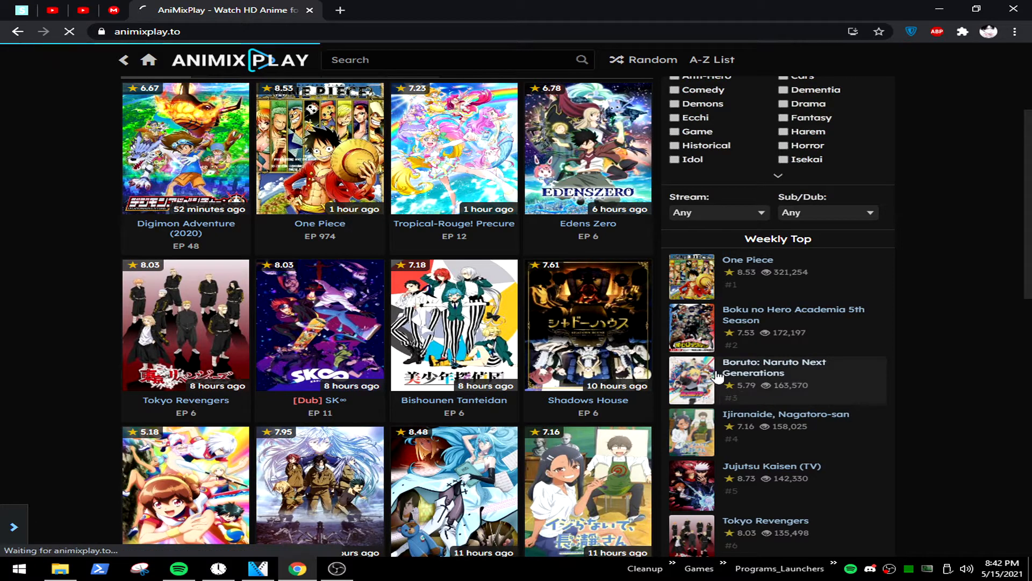
- Open the download page for Boruto episode 198, review its resolution and mirror links, and close it
{"action": "scroll", "coordinate": [704, 375], "scroll_direction": "down", "scroll_amount": 2}
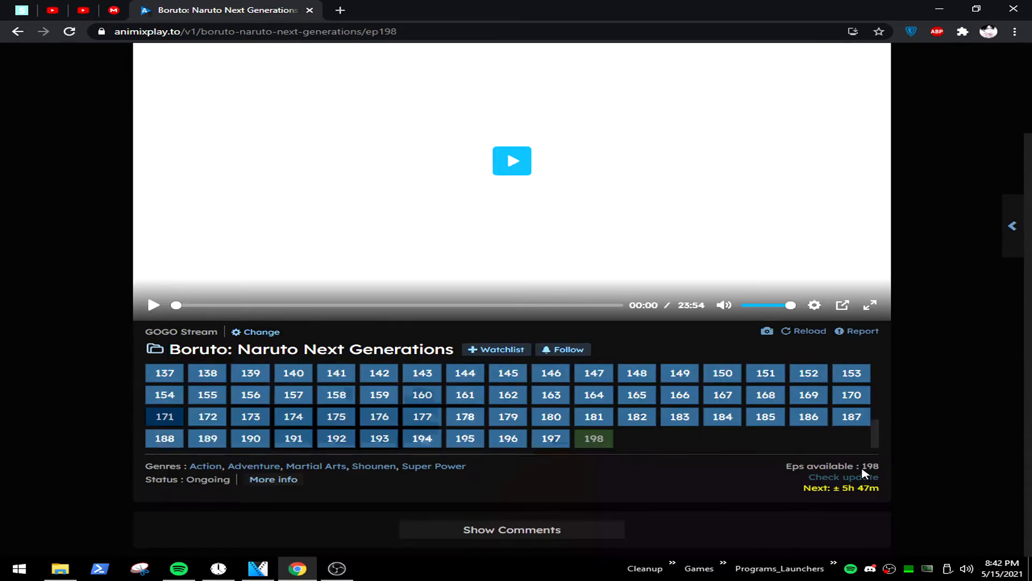
{"action": "scroll", "coordinate": [613, 379], "scroll_direction": "up", "scroll_amount": 5}
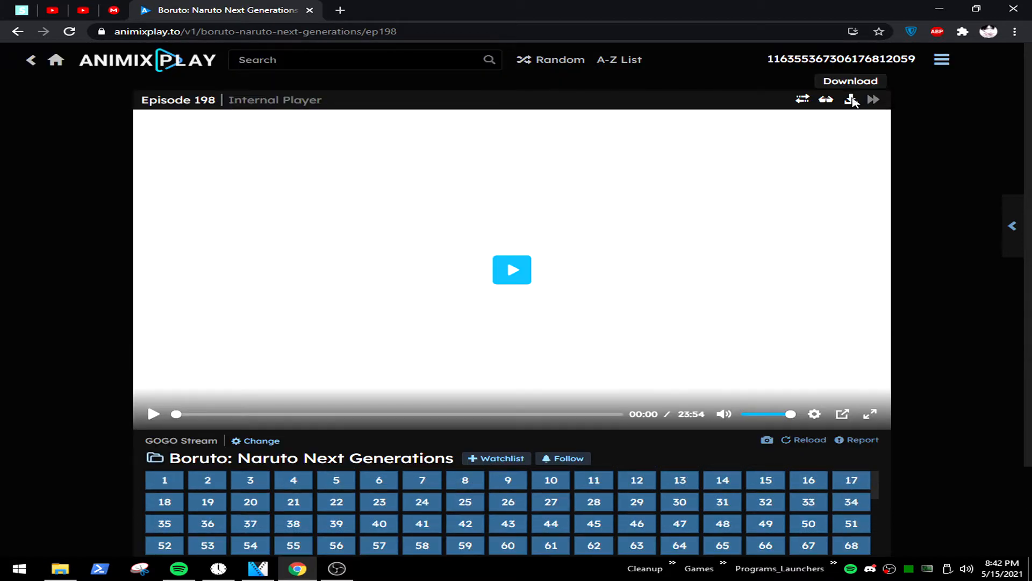
{"action": "left_click", "coordinate": [851, 99]}
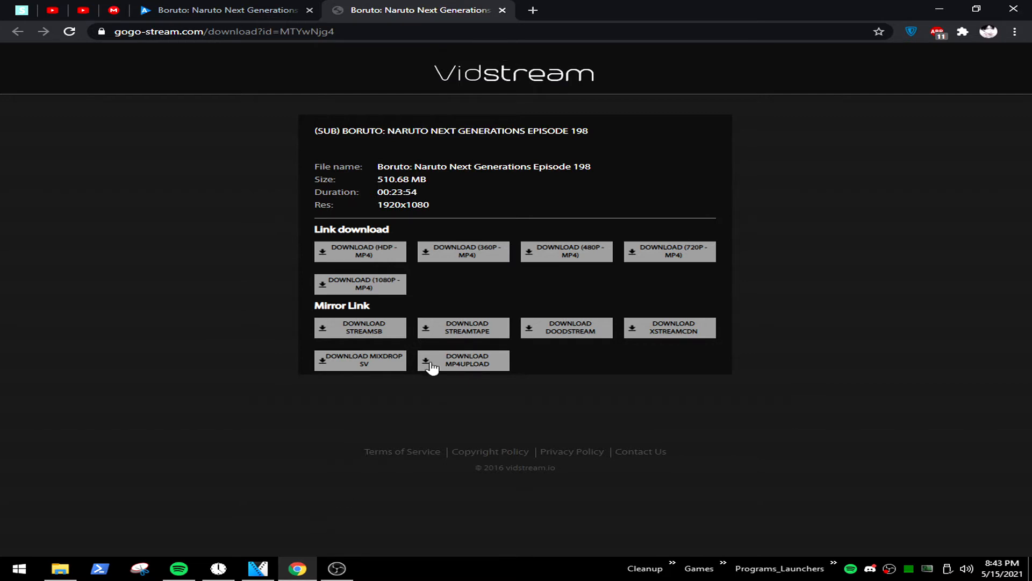
{"action": "left_click", "coordinate": [502, 10]}
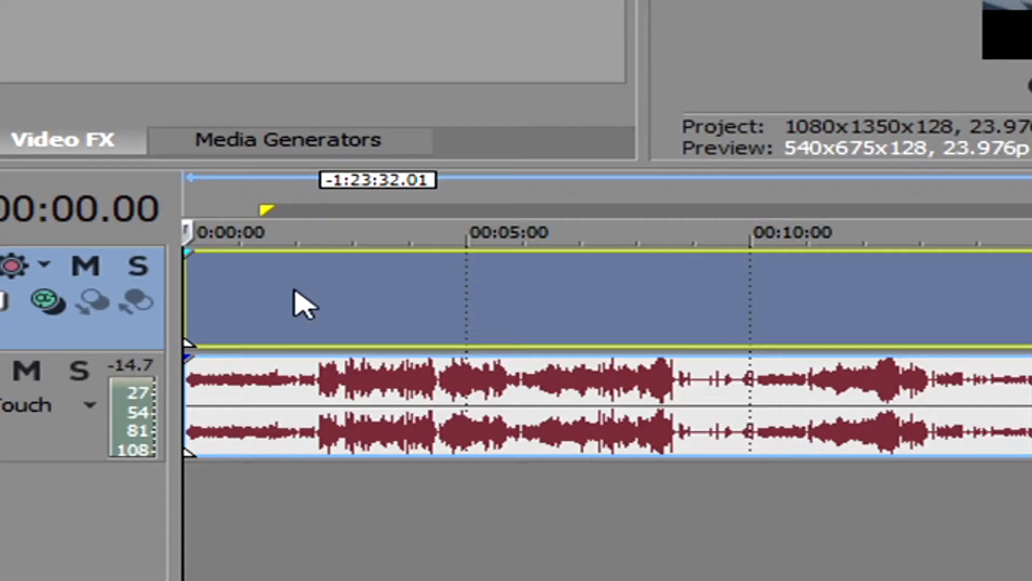
- In VEGAS Pro, change the resample switch of the video event on the timeline
{"action": "right_click", "coordinate": [344, 358]}
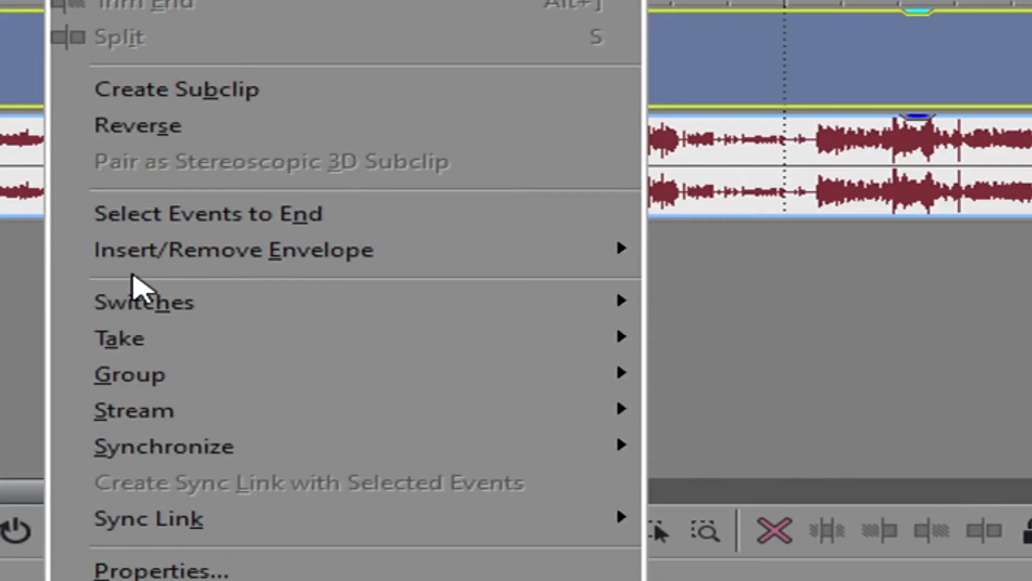
{"action": "mouse_move", "coordinate": [143, 306]}
{"action": "left_click", "coordinate": [492, 519]}
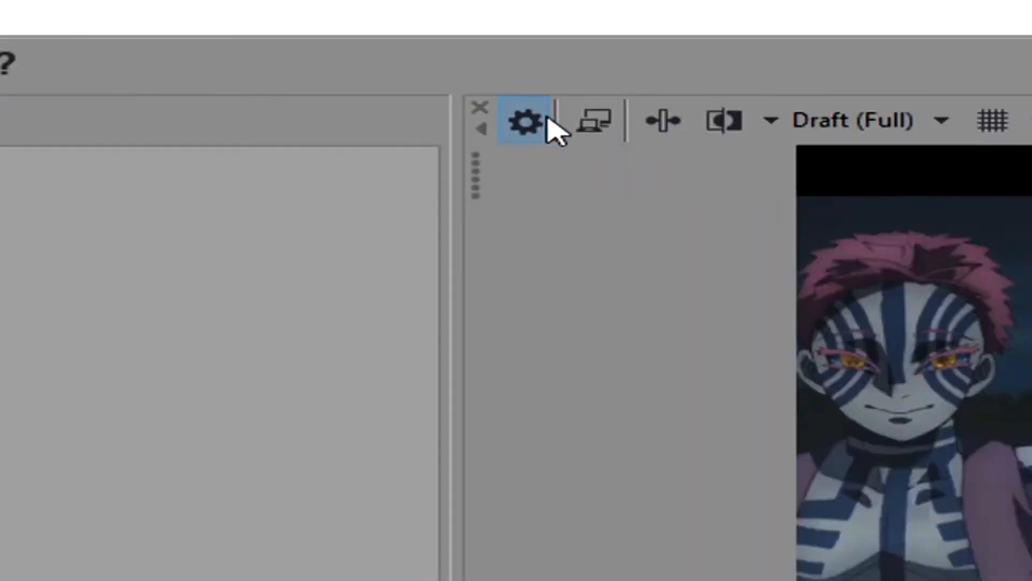
- Set the project's resample mode to Disable resample and apply the project properties
{"action": "left_click", "coordinate": [528, 114]}
{"action": "left_click", "coordinate": [518, 338]}
{"action": "left_click", "coordinate": [599, 384]}
{"action": "left_click", "coordinate": [618, 336]}
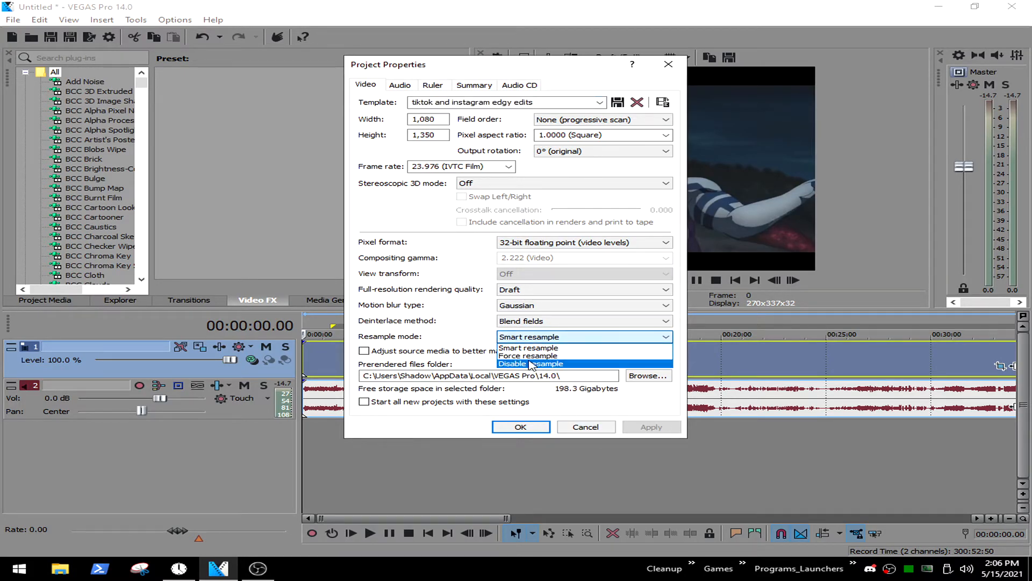
{"action": "left_click", "coordinate": [531, 365]}
{"action": "left_click", "coordinate": [649, 426]}
{"action": "left_click", "coordinate": [503, 428]}
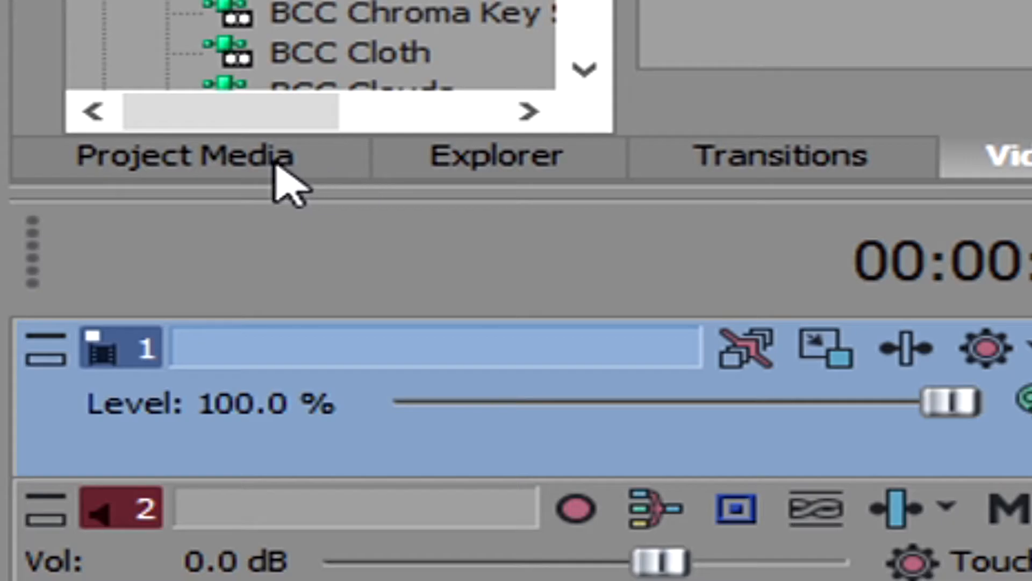
- Compare the imported clip's frame rate in the project media with the frame rate in the project properties
{"action": "left_click", "coordinate": [68, 303]}
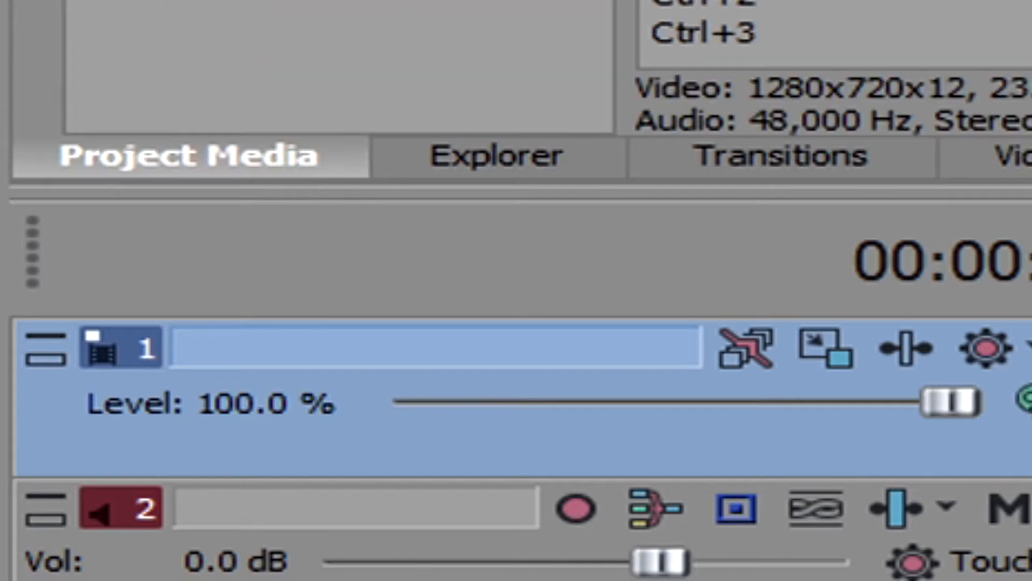
{"action": "left_click", "coordinate": [186, 109]}
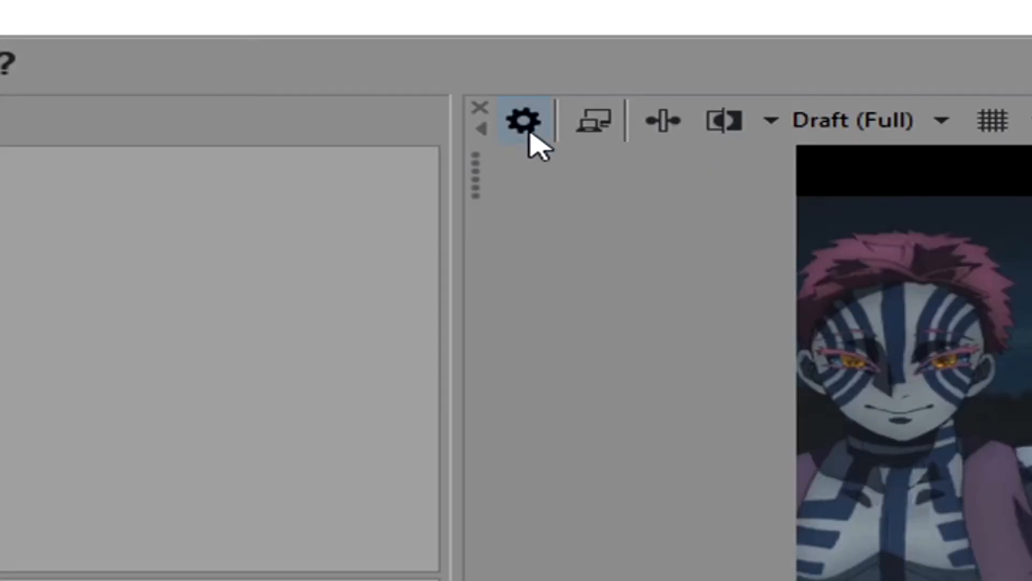
{"action": "left_click", "coordinate": [525, 125]}
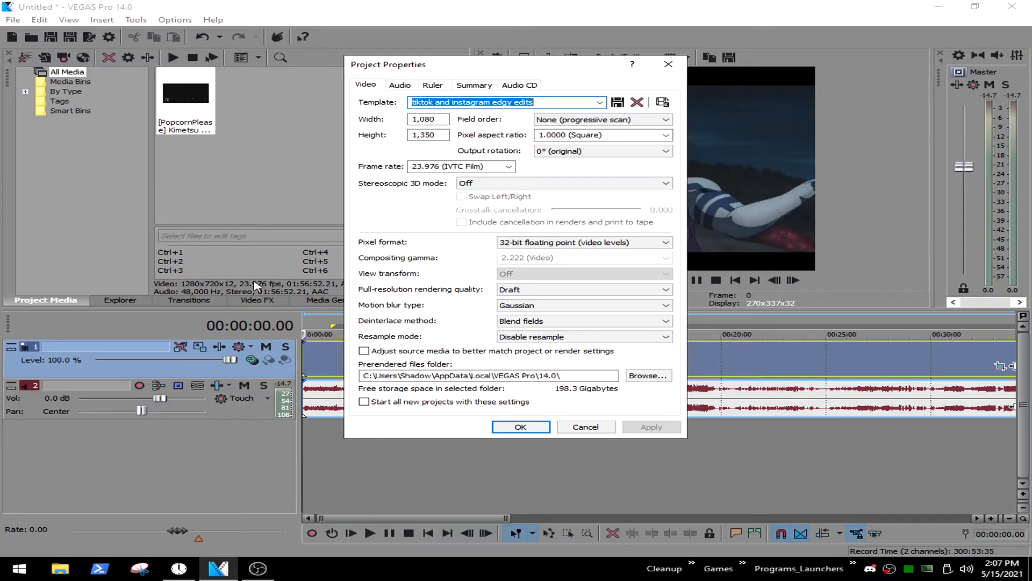
{"action": "left_click", "coordinate": [508, 426]}
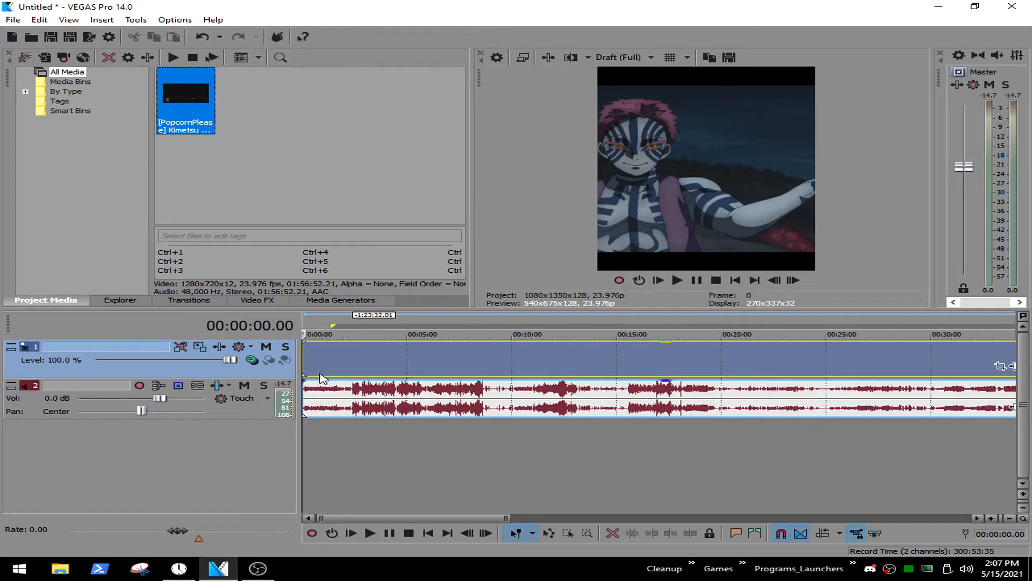
- Play the beginning of the clip and split its video and audio at 00:00:01.02
{"action": "scroll", "coordinate": [322, 380], "scroll_direction": "up", "scroll_amount": 5}
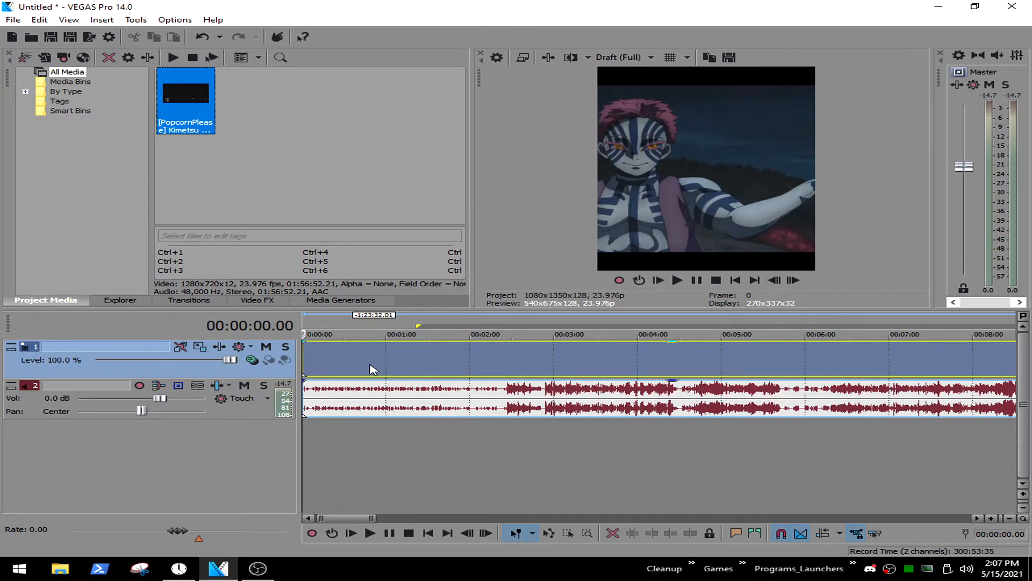
{"action": "scroll", "coordinate": [319, 366], "scroll_direction": "up", "scroll_amount": 6}
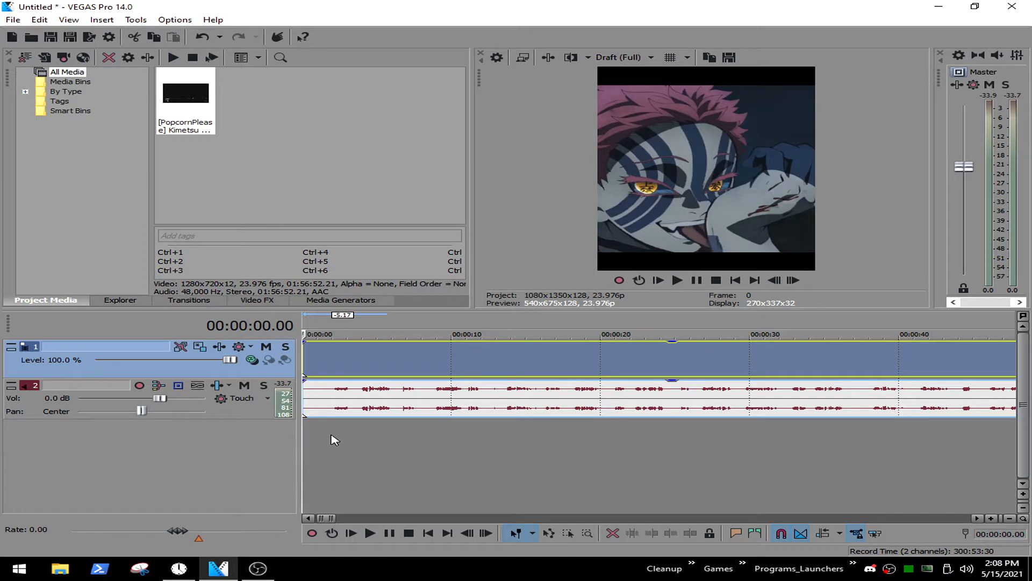
{"action": "scroll", "coordinate": [333, 440], "scroll_direction": "up", "scroll_amount": 3}
{"action": "key", "text": "space"}
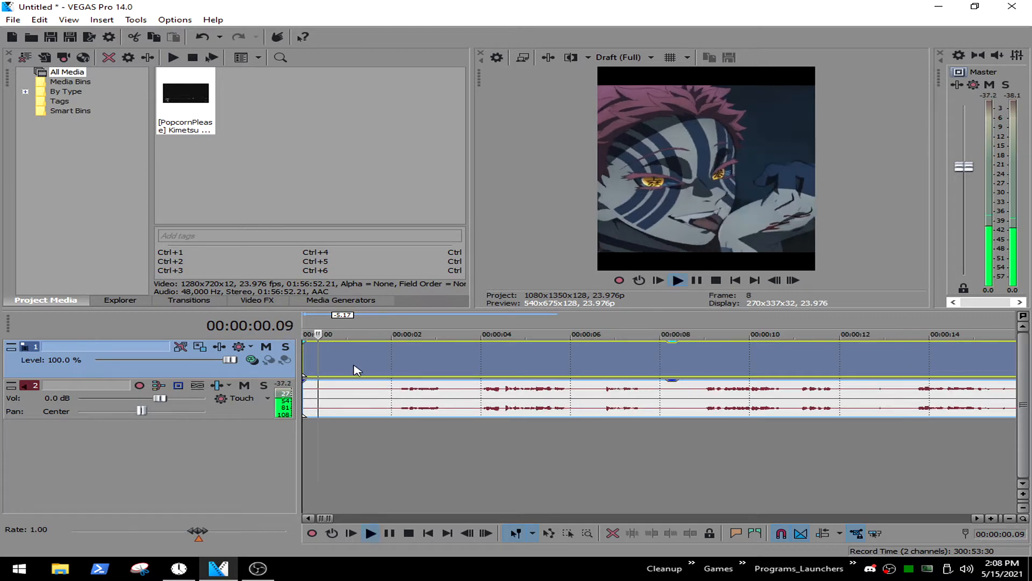
{"action": "left_click", "coordinate": [347, 366]}
{"action": "left_click", "coordinate": [351, 359]}
{"action": "key", "text": "s"}
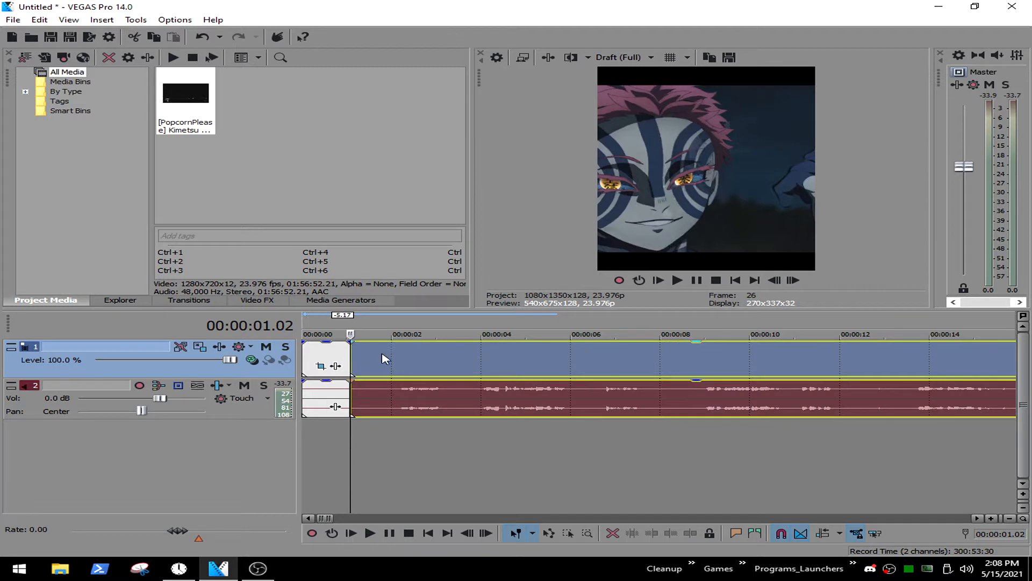
- Move the footage after the split about 3 seconds further along the timeline, away from the first scene
{"action": "right_click", "coordinate": [354, 357]}
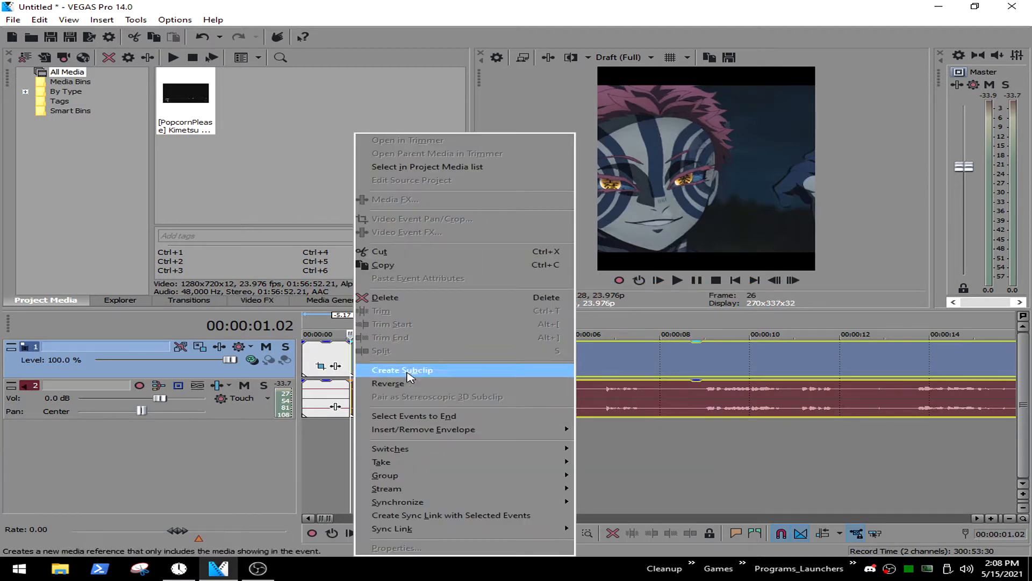
{"action": "left_click_drag", "start_coordinate": [616, 377], "coordinate": [753, 357]}
{"action": "left_click", "coordinate": [317, 412]}
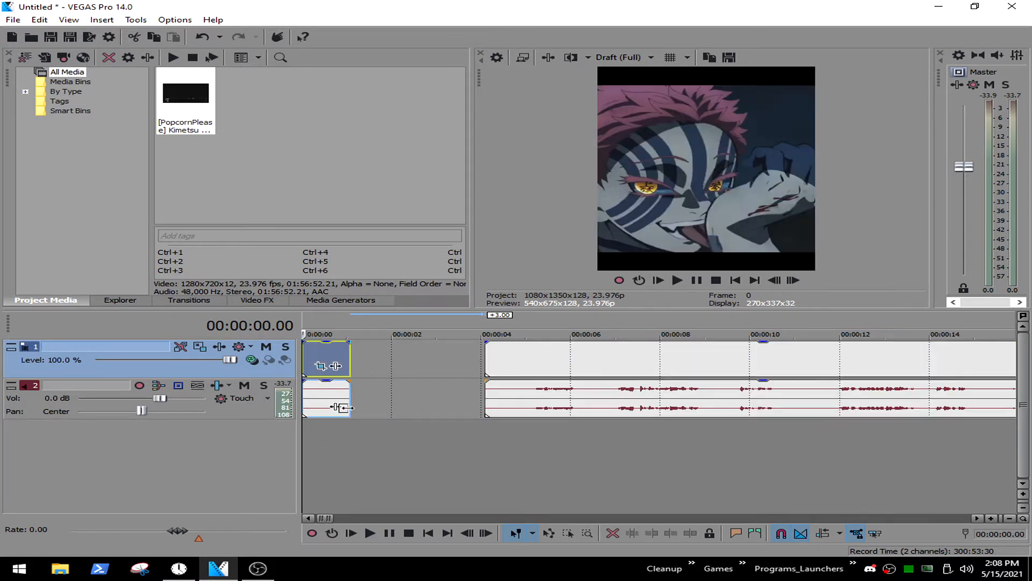
- Insert a velocity envelope on the first scene's video event
{"action": "right_click", "coordinate": [335, 356]}
{"action": "mouse_move", "coordinate": [465, 480]}
{"action": "mouse_move", "coordinate": [469, 429]}
{"action": "left_click", "coordinate": [578, 431]}
- Add a velocity envelope point on every frame from 00:00:00.01 to 00:00:00.12 of the first scene
{"action": "scroll", "coordinate": [367, 419], "scroll_direction": "up", "scroll_amount": 10}
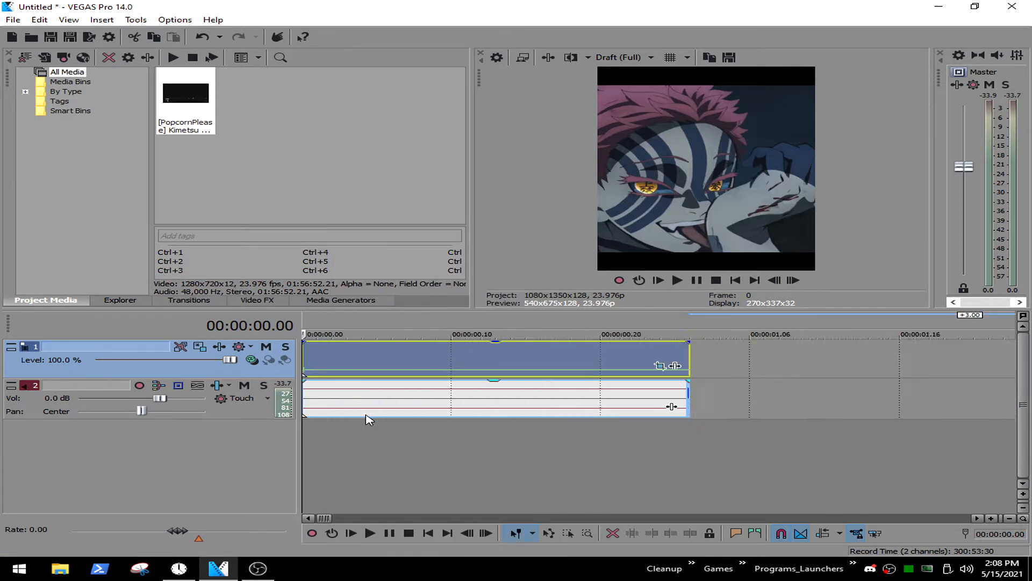
{"action": "key", "text": "Right"}
{"action": "double_click", "coordinate": [361, 370]}
{"action": "key", "text": "Right"}
{"action": "double_click", "coordinate": [422, 370]}
{"action": "key", "text": "Right"}
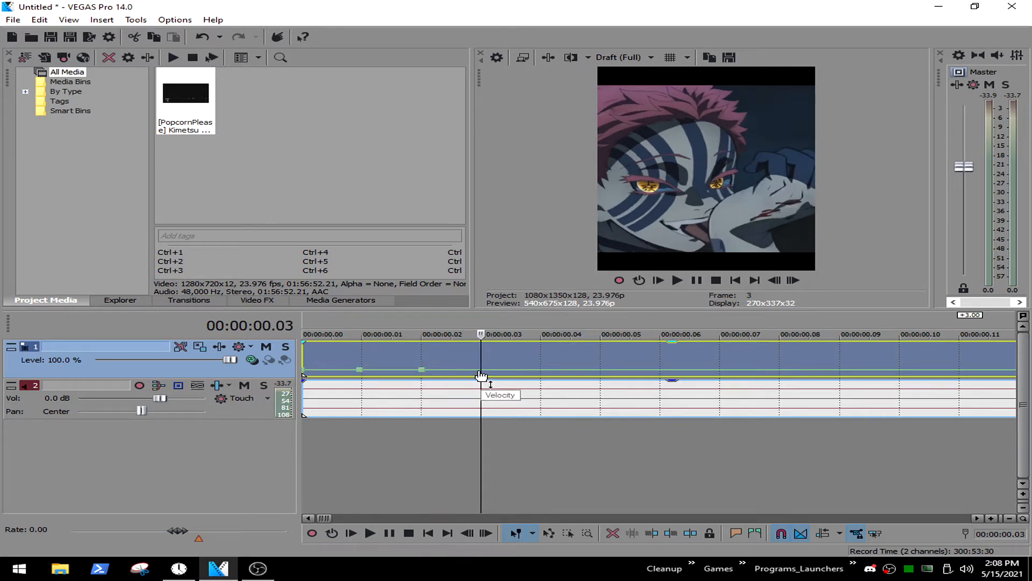
{"action": "double_click", "coordinate": [480, 369]}
{"action": "key", "text": "Right"}
{"action": "double_click", "coordinate": [542, 370]}
{"action": "key", "text": "Right"}
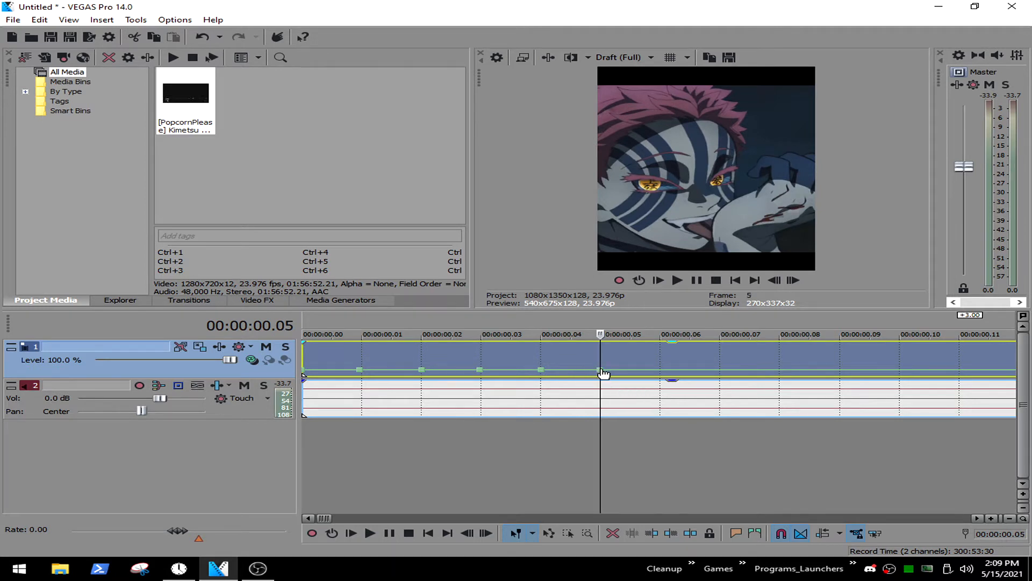
{"action": "key", "text": "Right"}
{"action": "double_click", "coordinate": [660, 370]}
{"action": "key", "text": "Right"}
{"action": "key", "text": "Right"}
{"action": "key", "text": "Left"}
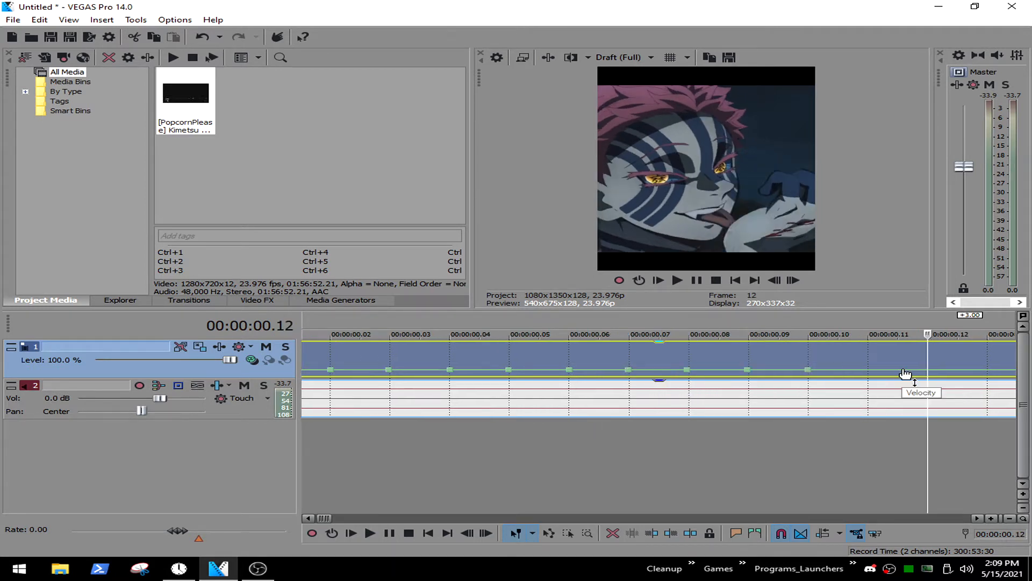
{"action": "key", "text": "Left"}
{"action": "double_click", "coordinate": [871, 370]}
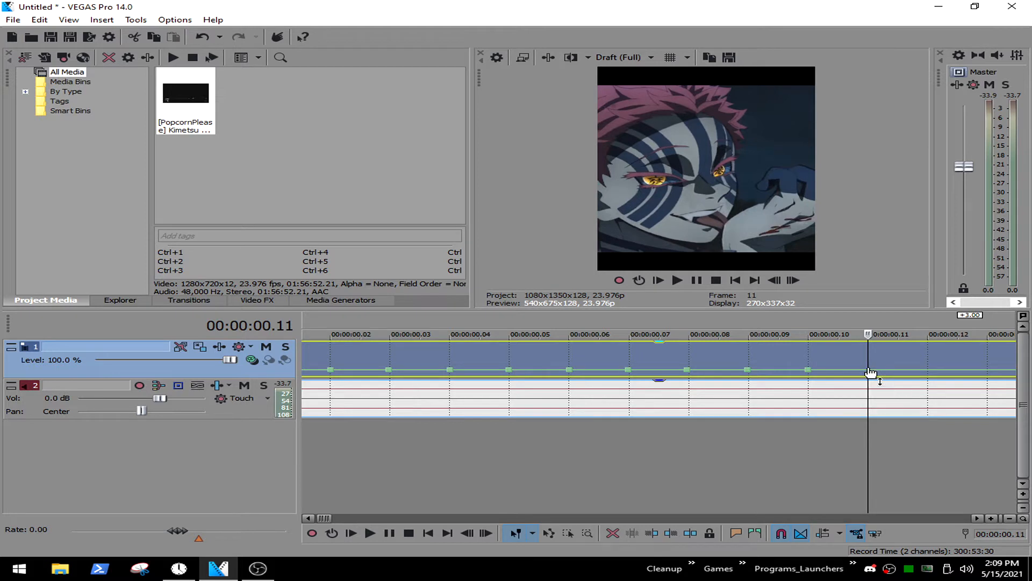
{"action": "key", "text": "Right"}
{"action": "double_click", "coordinate": [929, 370]}
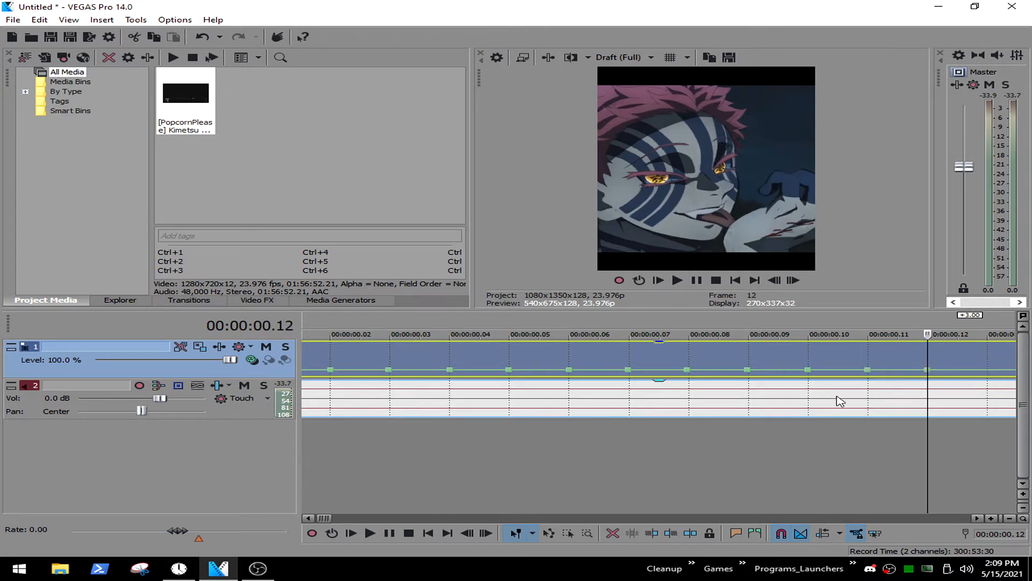
- Raise the velocity point at 00:00:00.01 to about 336 %
{"action": "scroll", "coordinate": [828, 404], "scroll_direction": "down", "scroll_amount": 4}
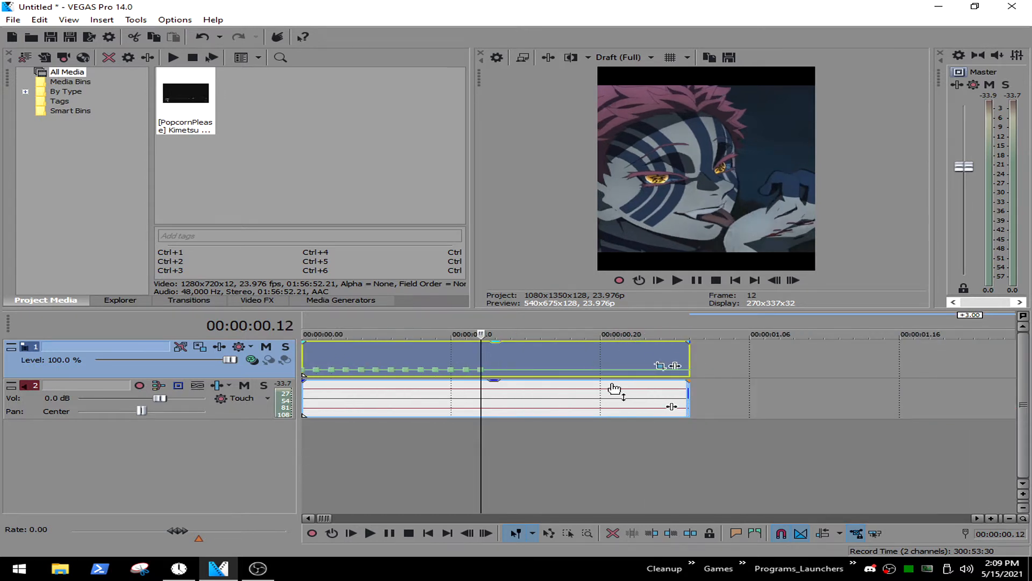
{"action": "key", "text": "Home"}
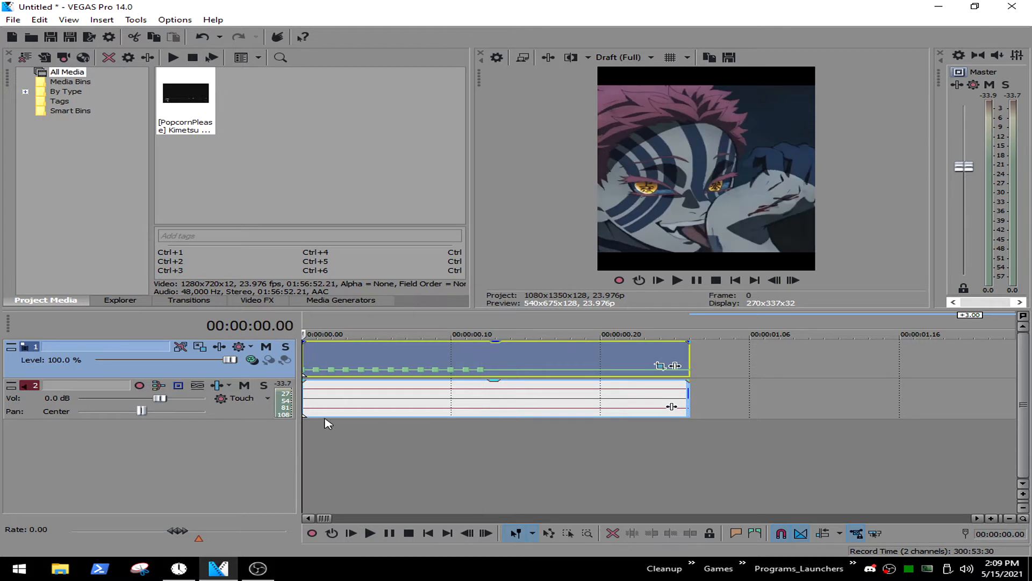
{"action": "scroll", "coordinate": [325, 430], "scroll_direction": "up", "scroll_amount": 6}
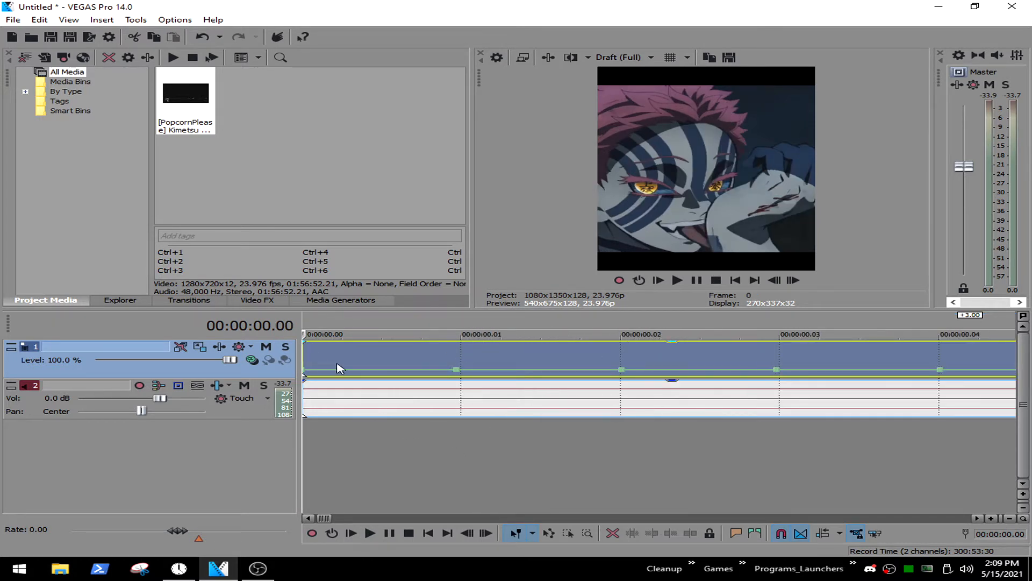
{"action": "left_click", "coordinate": [459, 371]}
{"action": "left_click_drag", "start_coordinate": [462, 375], "coordinate": [461, 366]}
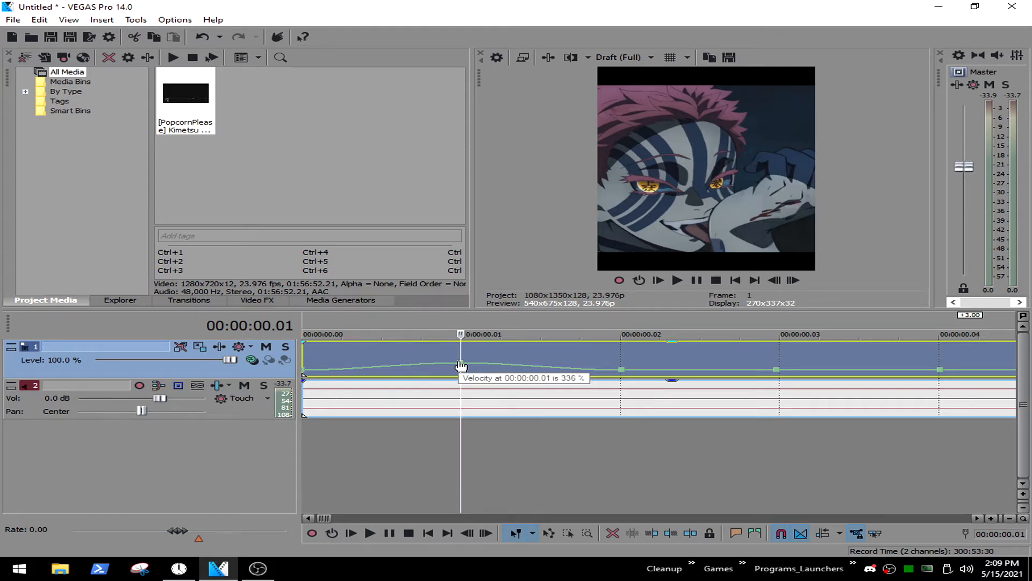
- Raise the velocity point at 00:00:00.03 to about 298 %, skipping the point at frame 2
{"action": "left_click", "coordinate": [586, 369]}
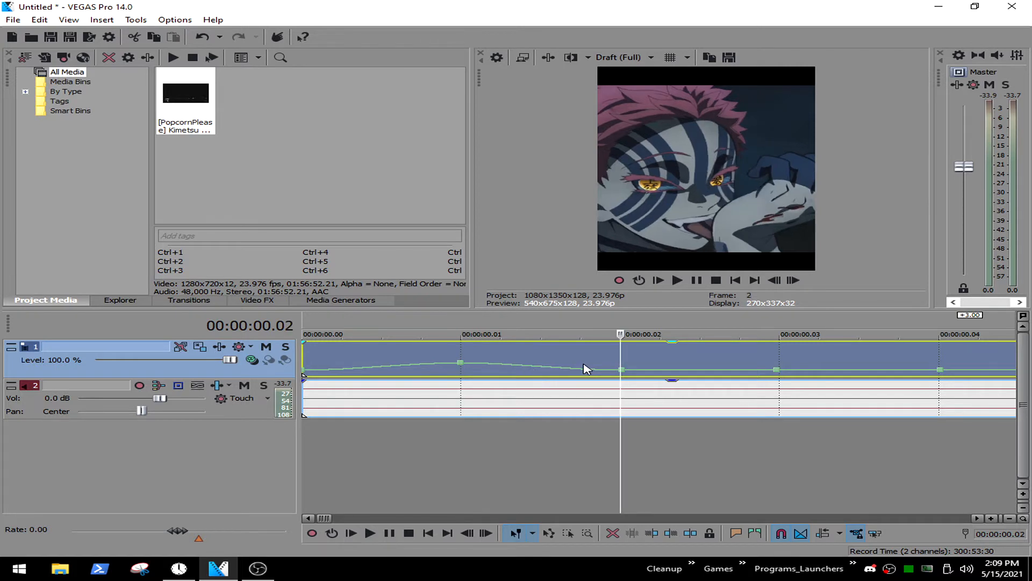
{"action": "mouse_move", "coordinate": [623, 374]}
{"action": "key", "text": "Left"}
{"action": "key", "text": "Right"}
{"action": "key", "text": "Right"}
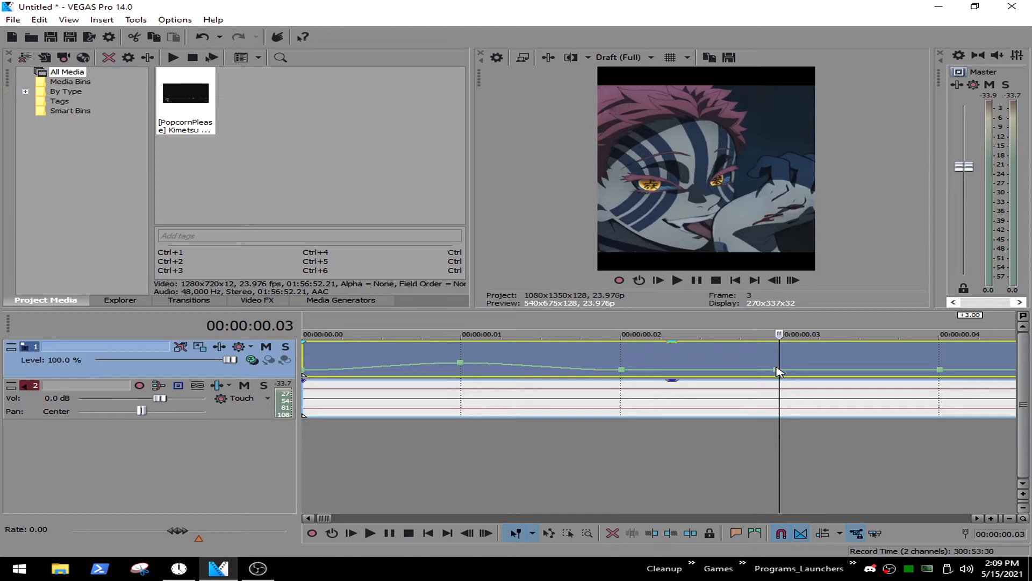
{"action": "left_click_drag", "start_coordinate": [777, 370], "coordinate": [784, 366]}
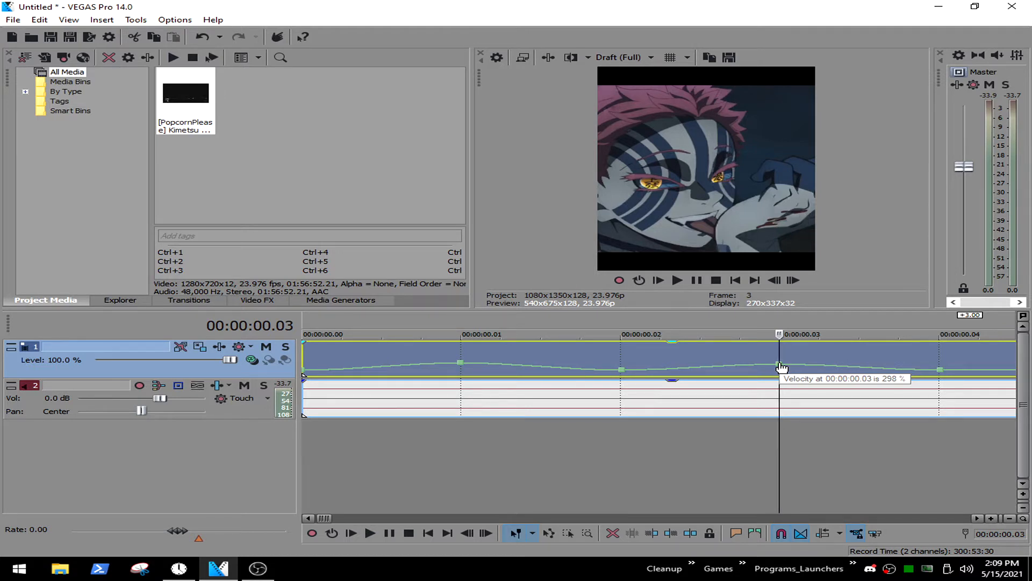
- Raise the velocity point at 00:00:00.05 to about 317 %, skipping the point at frame 4
{"action": "scroll", "coordinate": [822, 376], "scroll_direction": "down", "scroll_amount": 1}
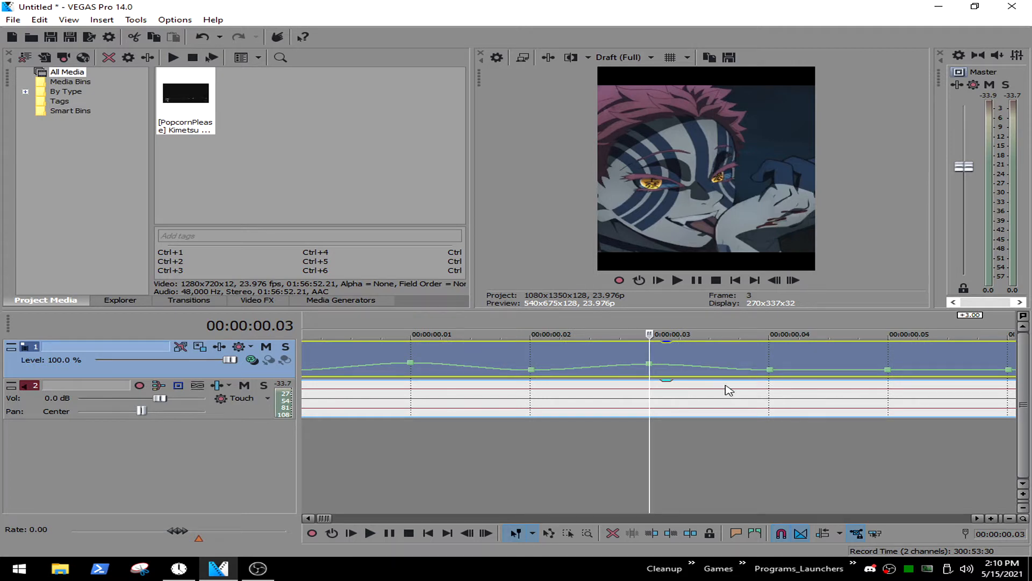
{"action": "scroll", "coordinate": [774, 395], "scroll_direction": "down", "scroll_amount": 1}
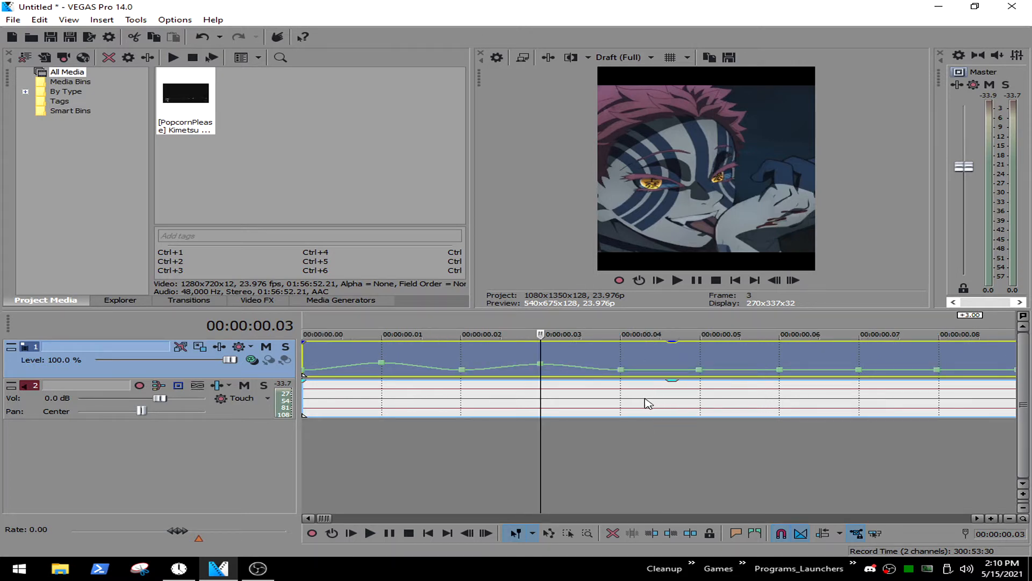
{"action": "left_click", "coordinate": [619, 384]}
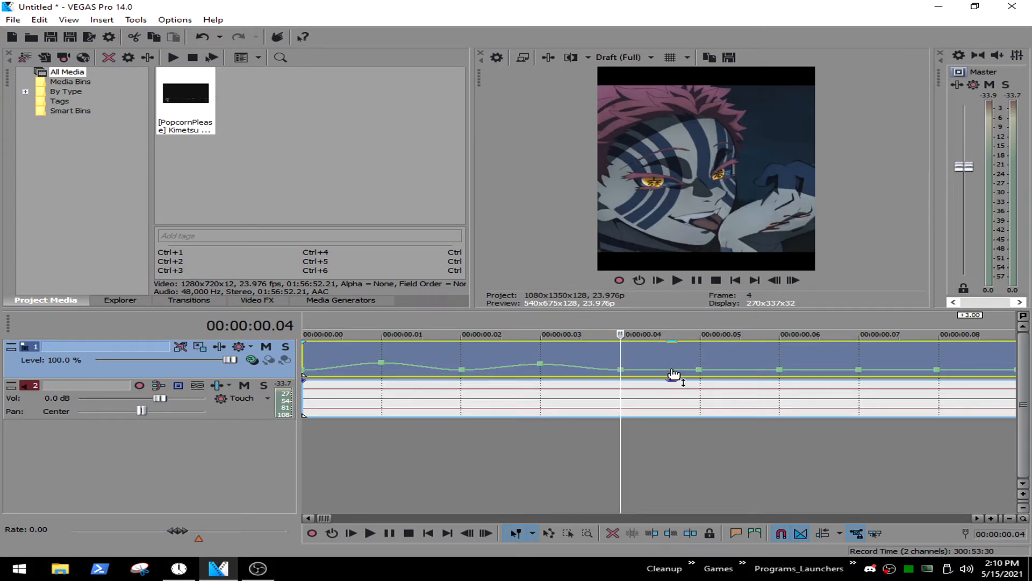
{"action": "left_click", "coordinate": [699, 368]}
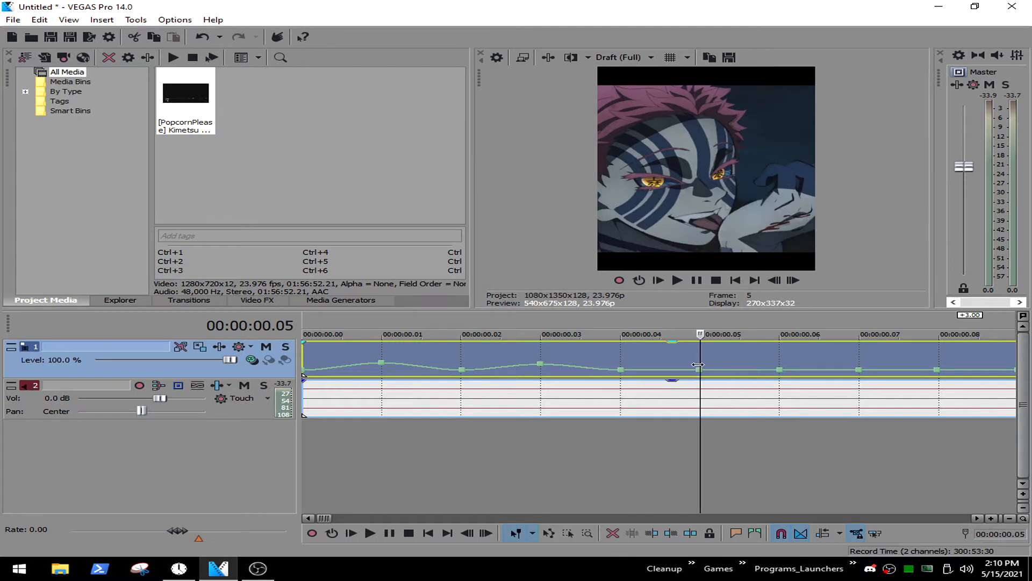
{"action": "left_click_drag", "start_coordinate": [701, 374], "coordinate": [703, 367]}
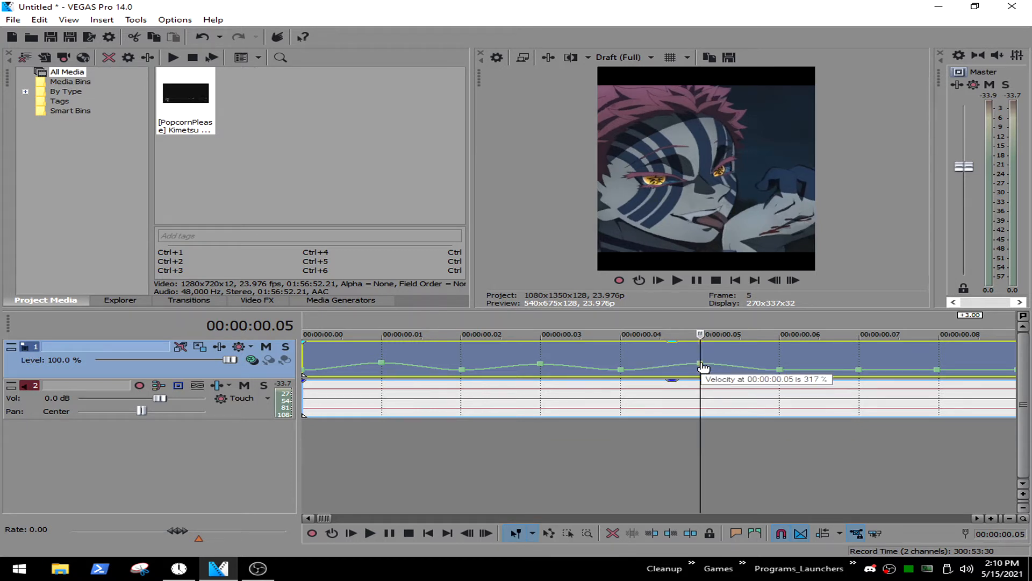
- Raise the velocity point at 00:00:00.07 to a height similar to the earlier peaks
{"action": "scroll", "coordinate": [704, 368], "scroll_direction": "up", "scroll_amount": 2}
{"action": "key", "text": "Left"}
{"action": "key", "text": "Right"}
{"action": "key", "text": "Right"}
{"action": "key", "text": "Right"}
{"action": "left_click_drag", "start_coordinate": [966, 373], "coordinate": [966, 365]}
- Split the first scene's video and audio at 00:00:00.09 and delete the part after the split
{"action": "scroll", "coordinate": [910, 382], "scroll_direction": "down", "scroll_amount": 3}
{"action": "key", "text": "Right"}
{"action": "key", "text": "Right"}
{"action": "key", "text": "Right"}
{"action": "key", "text": "Right"}
{"action": "scroll", "coordinate": [417, 418], "scroll_direction": "down", "scroll_amount": 4}
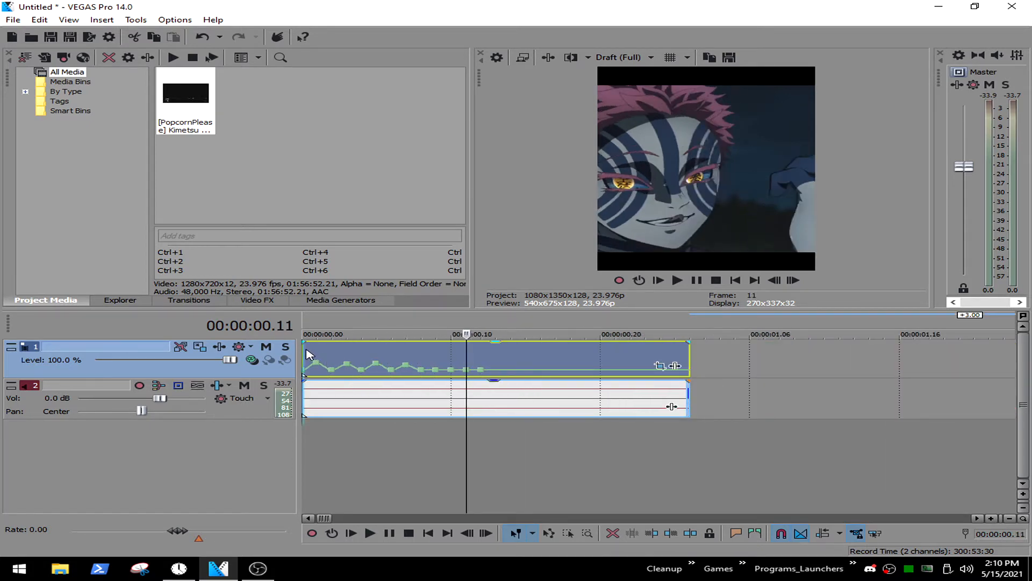
{"action": "left_click", "coordinate": [303, 367]}
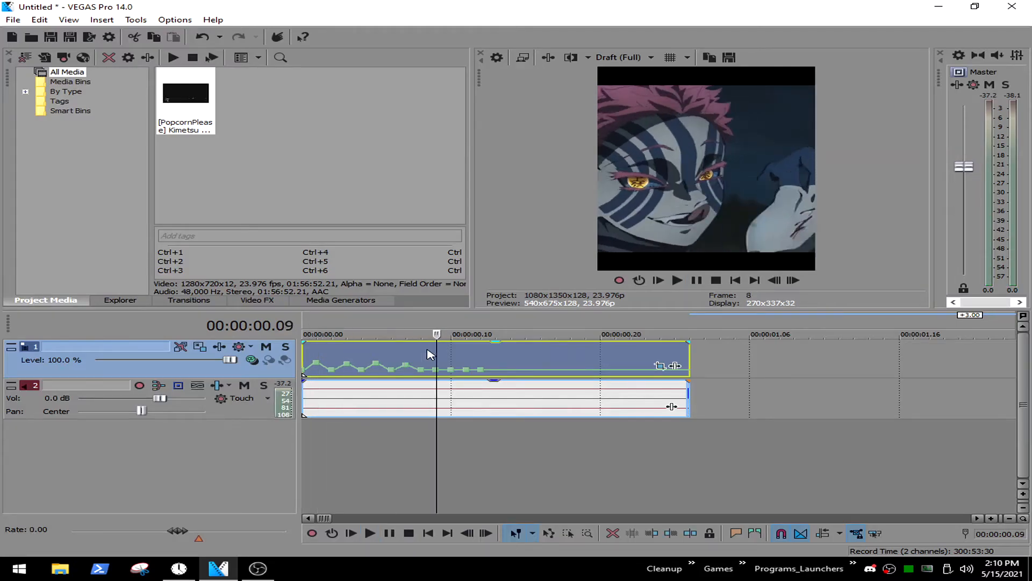
{"action": "key", "text": "Return"}
{"action": "key", "text": "Left"}
{"action": "key", "text": "Left"}
{"action": "key", "text": "Right"}
{"action": "right_click", "coordinate": [441, 352]}
{"action": "left_click", "coordinate": [467, 351]}
{"action": "key", "text": "Delete"}
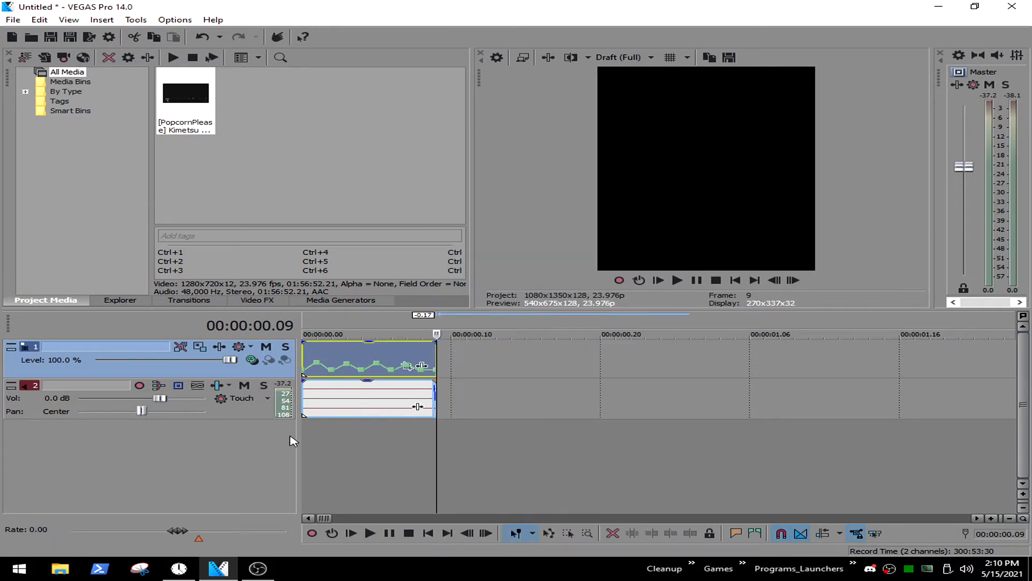
- Play the trimmed clip from the start of the timeline
{"action": "left_click", "coordinate": [306, 450]}
{"action": "key", "text": "Return"}
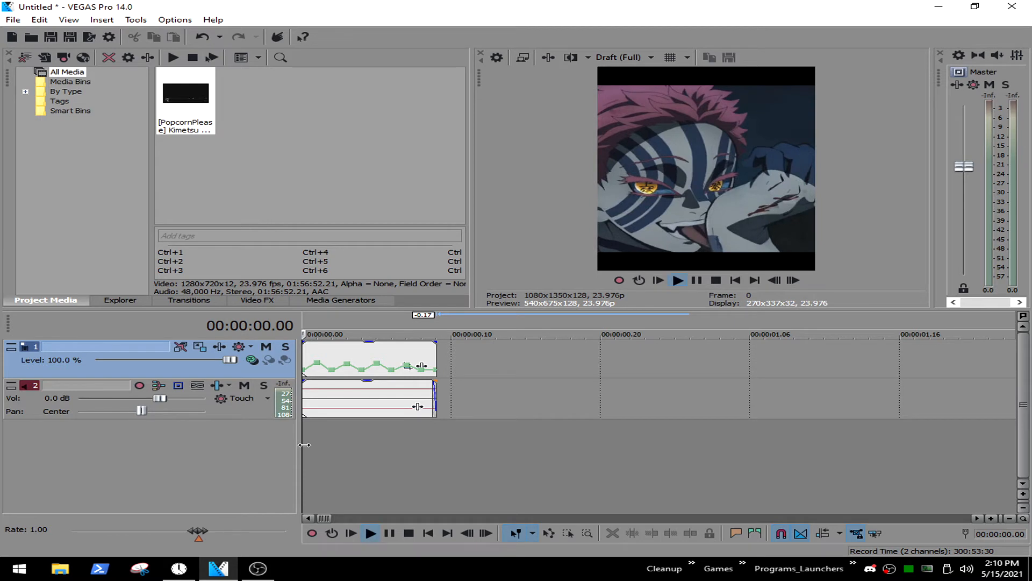
{"action": "key", "text": "space"}
- Apply the TwixtorPRO video effect with the "main twixtor settings" preset to the trimmed video event
{"action": "scroll", "coordinate": [315, 442], "scroll_direction": "up", "scroll_amount": 2}
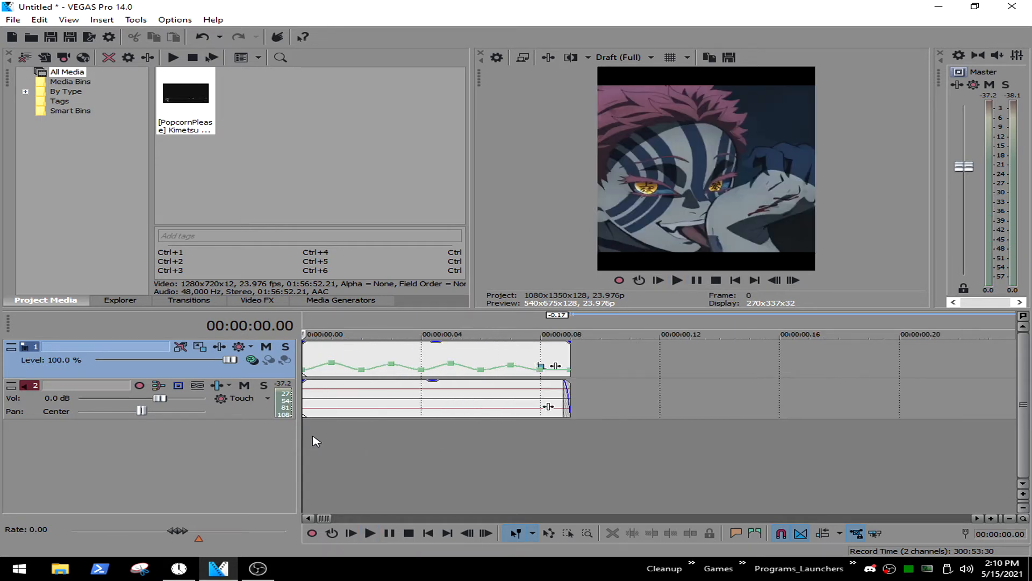
{"action": "left_click", "coordinate": [261, 300]}
{"action": "left_click_drag", "start_coordinate": [139, 86], "coordinate": [140, 260]}
{"action": "scroll", "coordinate": [131, 203], "scroll_direction": "up", "scroll_amount": 10}
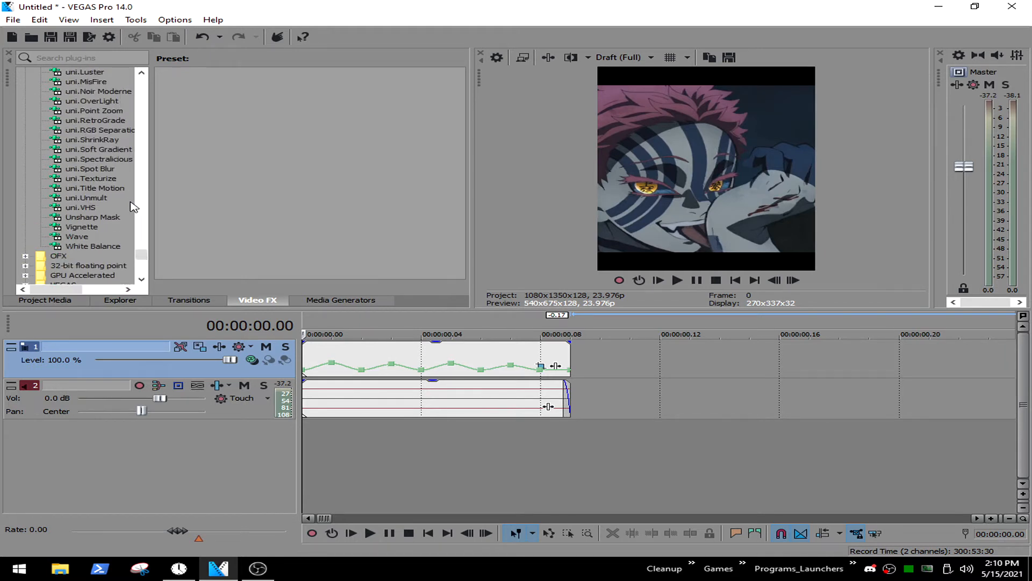
{"action": "scroll", "coordinate": [123, 240], "scroll_direction": "down", "scroll_amount": 2}
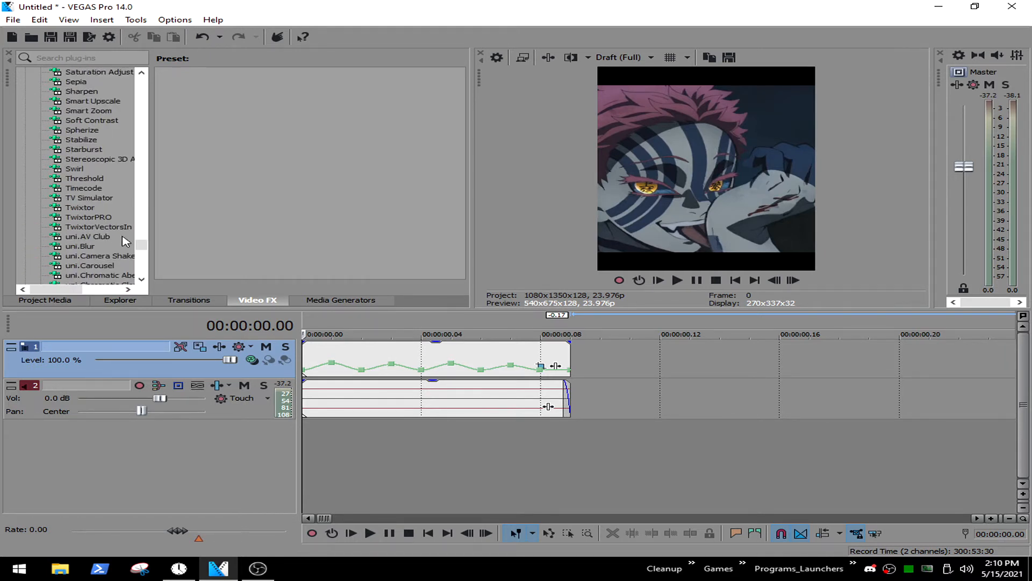
{"action": "left_click", "coordinate": [103, 217]}
{"action": "left_click_drag", "start_coordinate": [373, 118], "coordinate": [383, 127]}
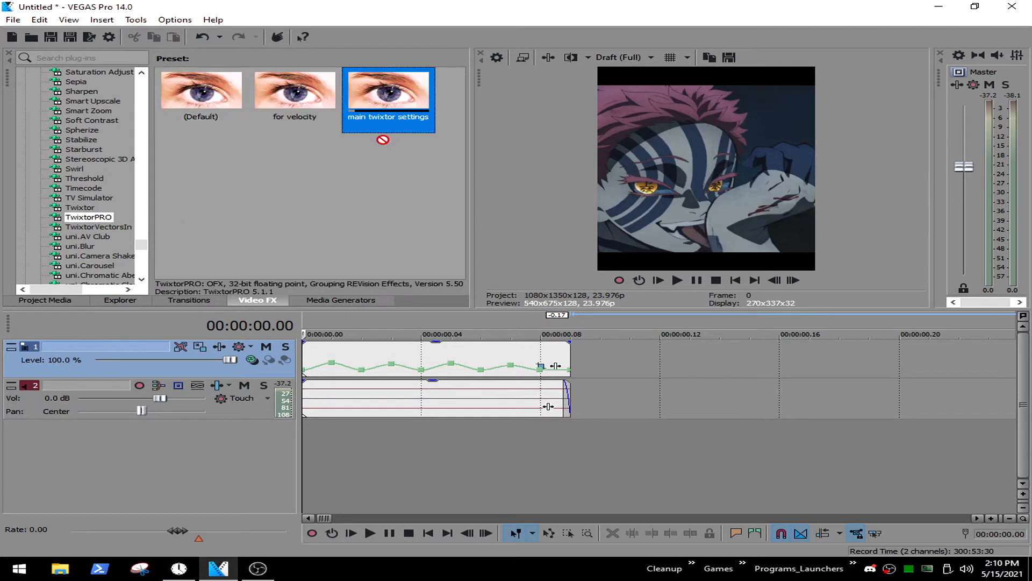
{"action": "left_click_drag", "start_coordinate": [364, 361], "coordinate": [368, 363]}
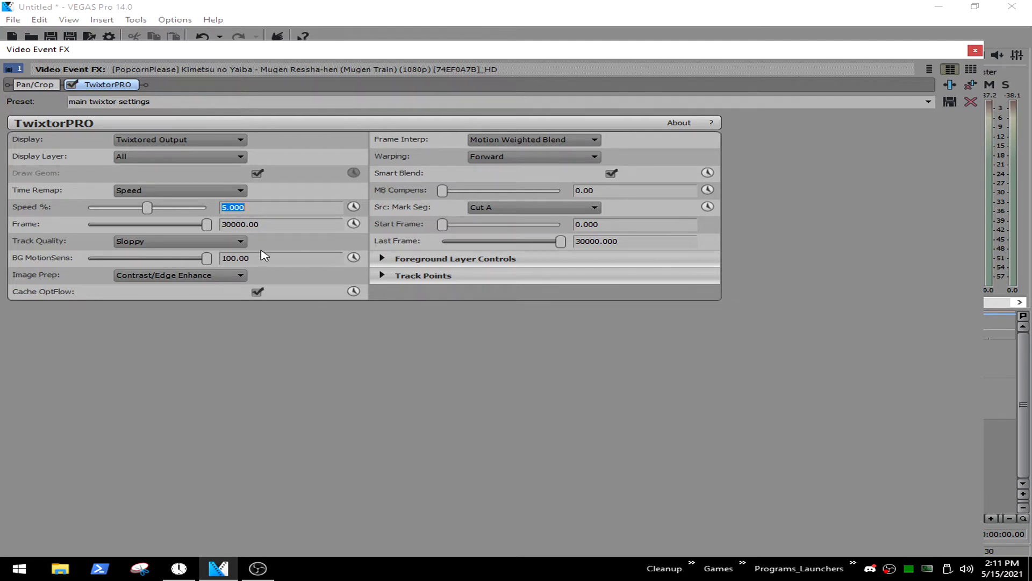
- Set the TwixtorPRO Speed % to 10 and check the result frame by frame
{"action": "type", "text": "10"}
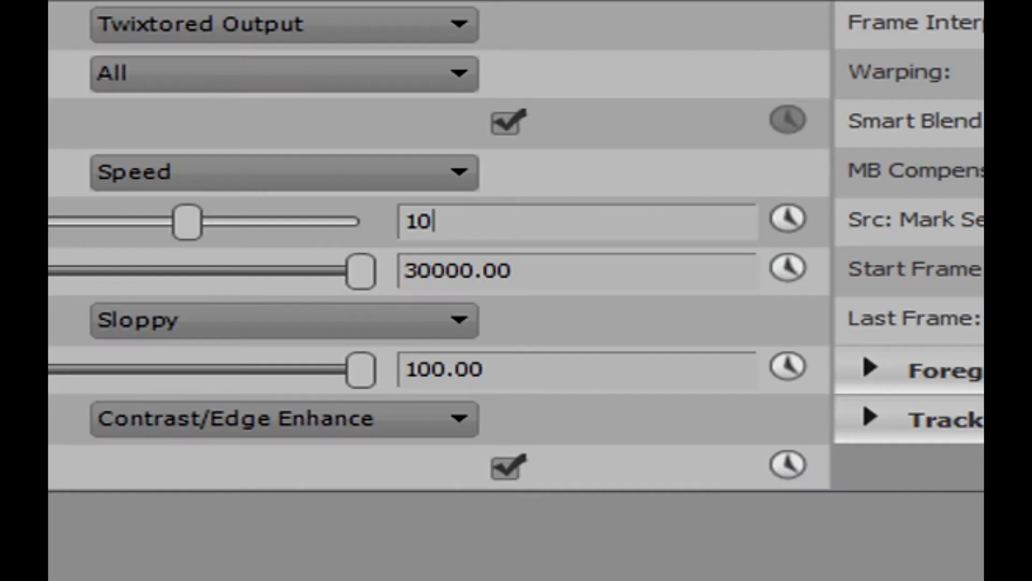
{"action": "left_click", "coordinate": [276, 224]}
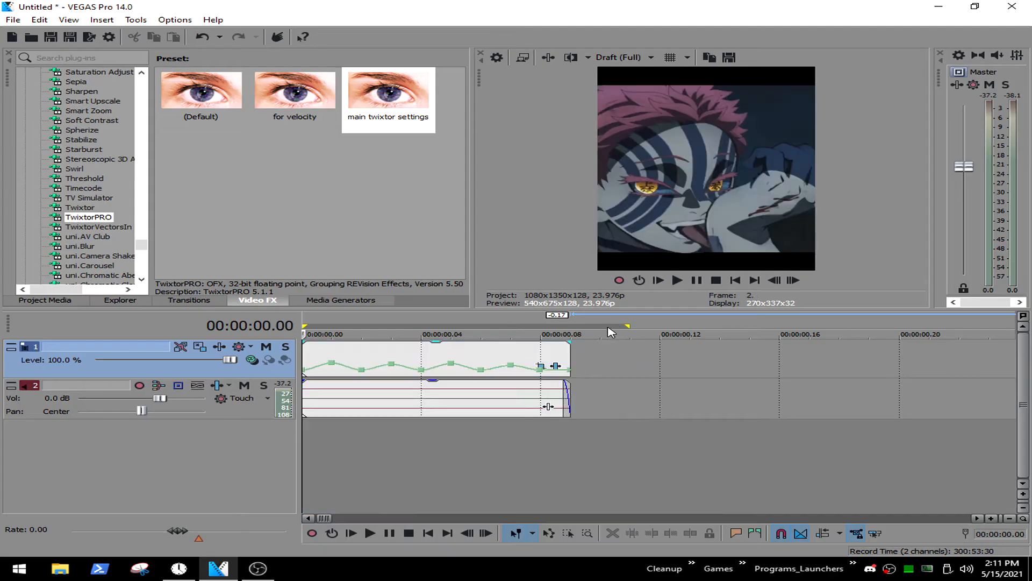
{"action": "key", "text": "Right"}
{"action": "key", "text": "Right"}
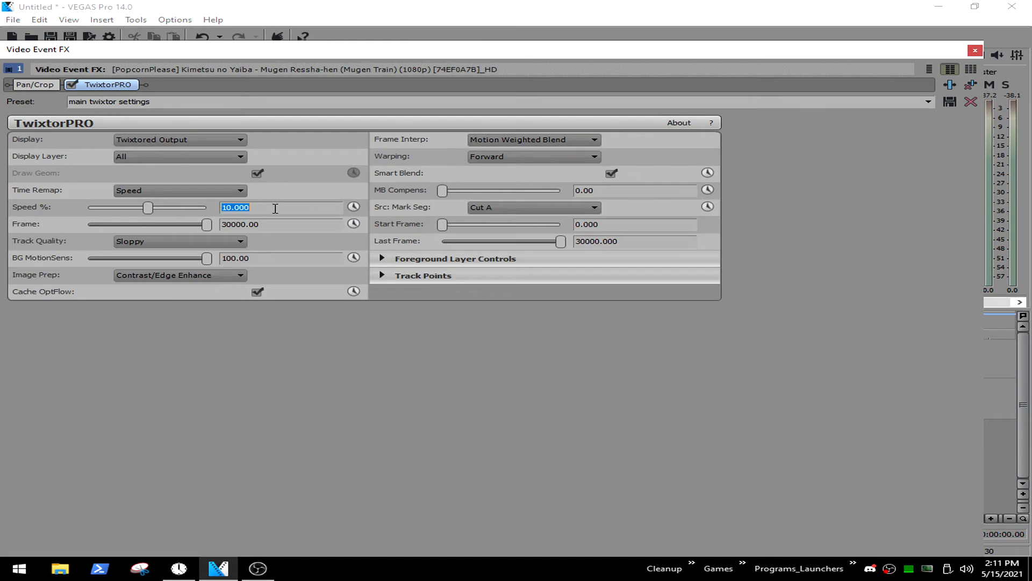
- Set the TwixtorPRO Speed % to 30 and close the effect settings
{"action": "type", "text": "3"}
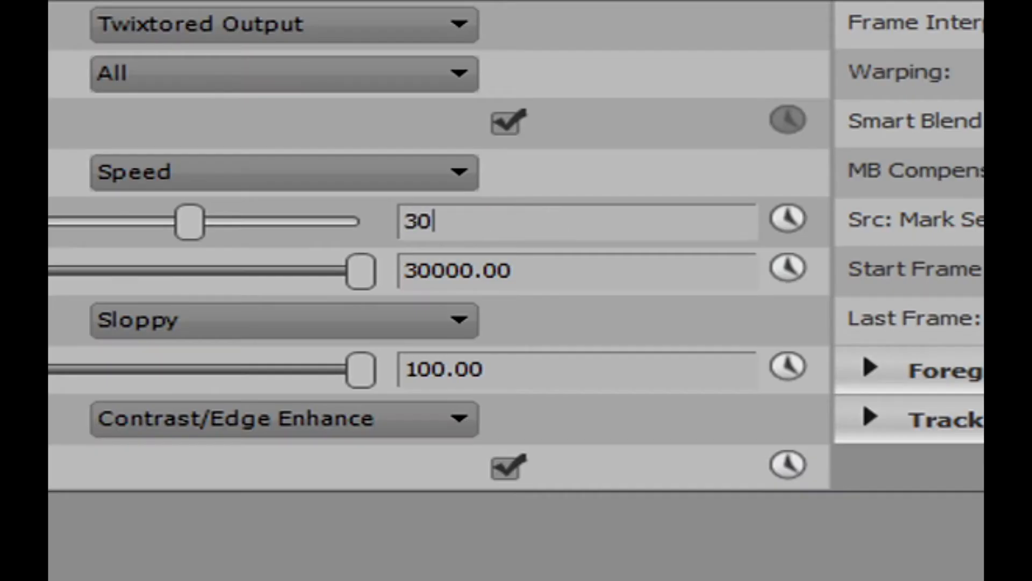
{"action": "type", "text": "0"}
{"action": "left_click", "coordinate": [532, 279]}
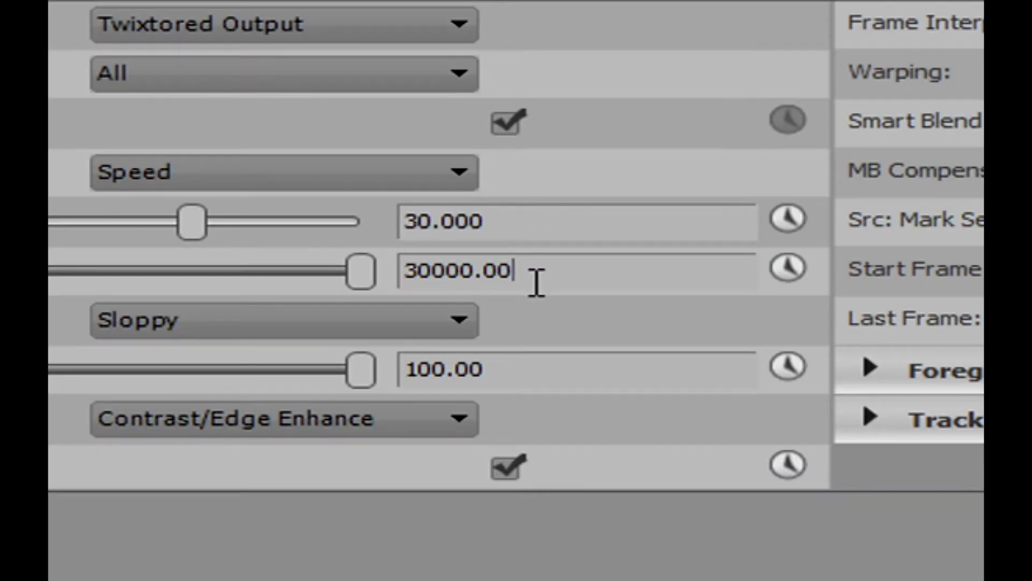
{"action": "left_click", "coordinate": [977, 52]}
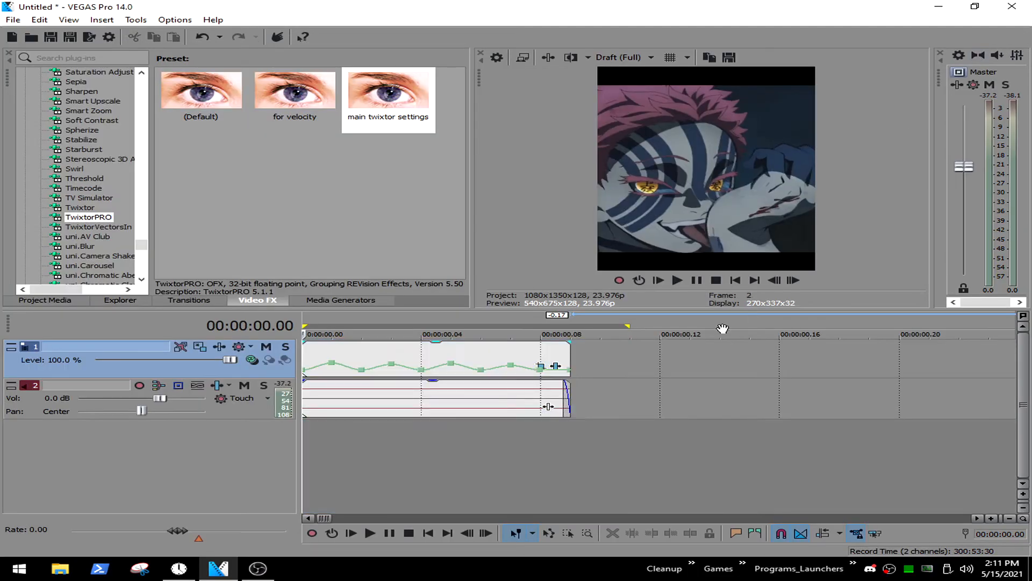
- Select the whole clip on the timeline and play it through to check the slow-motion result
{"action": "key", "text": "ctrl+a"}
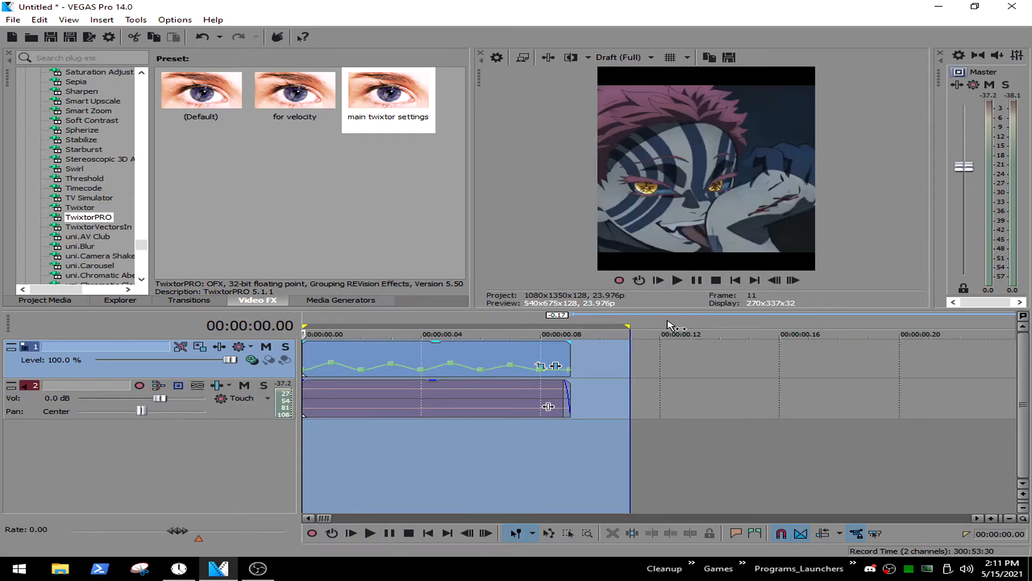
{"action": "key", "text": "space"}
{"action": "key", "text": "space"}
{"action": "key", "text": "space"}
{"action": "key", "text": "space"}
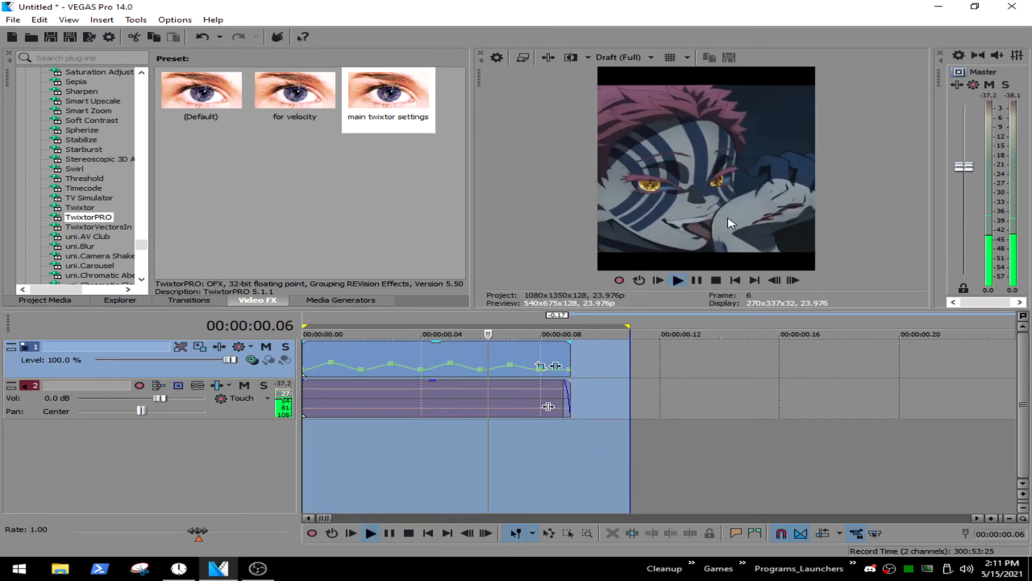
{"action": "key", "text": "space"}
- Apply the RSMB effect with the "for anime" preset to video track 1 and close its settings
{"action": "mouse_move", "coordinate": [141, 244]}
{"action": "left_mouse_down"}
{"action": "mouse_move", "coordinate": [138, 103]}
{"action": "mouse_move", "coordinate": [152, 188]}
{"action": "left_mouse_up"}
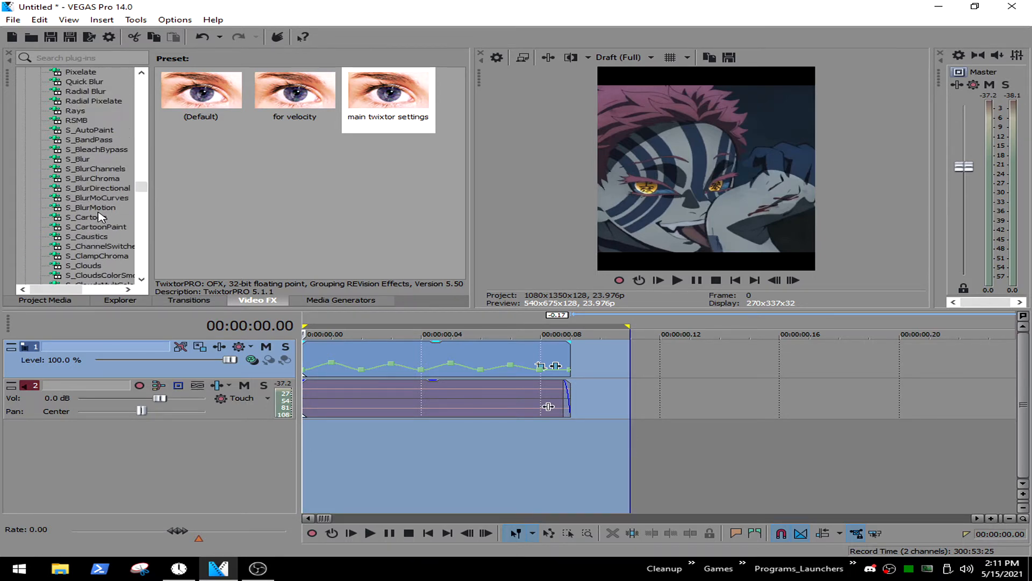
{"action": "left_click", "coordinate": [76, 120]}
{"action": "left_click_drag", "start_coordinate": [291, 107], "coordinate": [162, 361]}
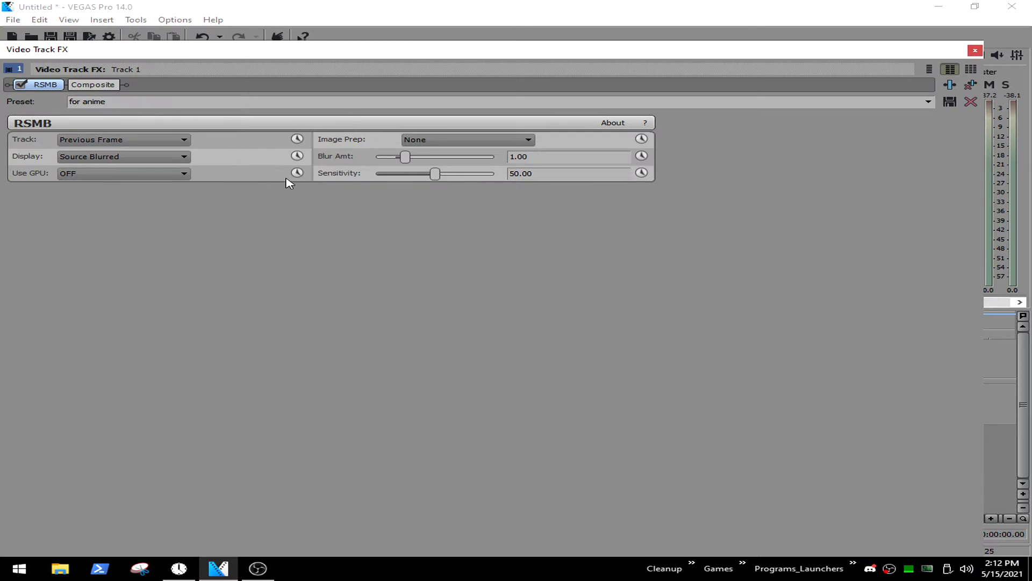
{"action": "left_click", "coordinate": [974, 51]}
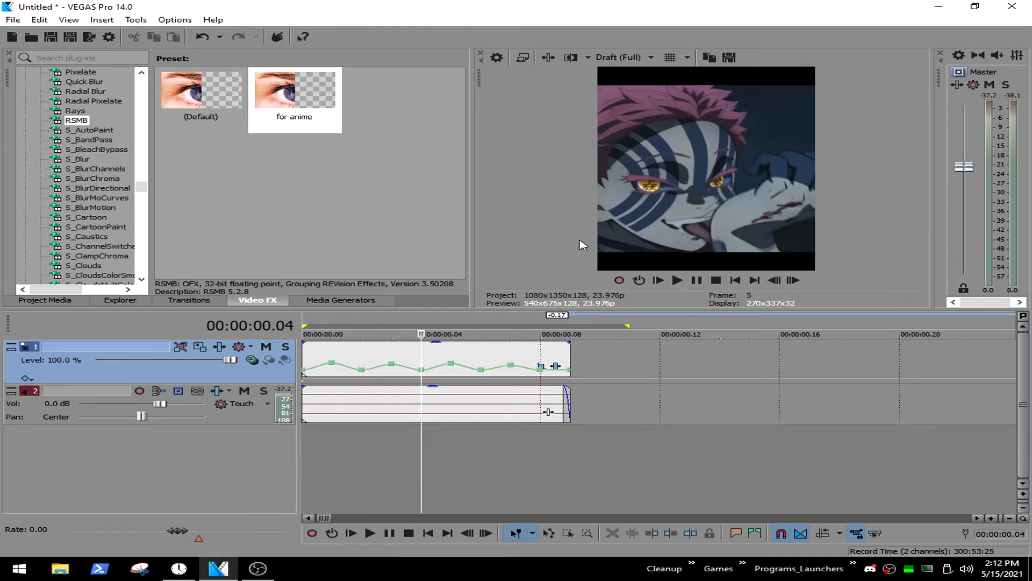
- Play the clip repeatedly to review the RSMB motion blur on the track
{"action": "key", "text": "space"}
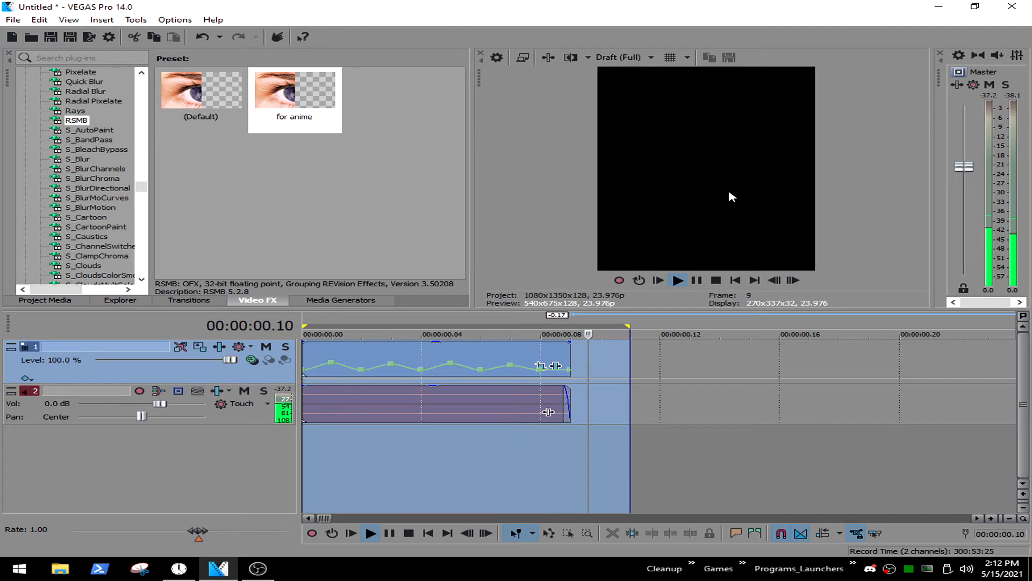
{"action": "key", "text": "space"}
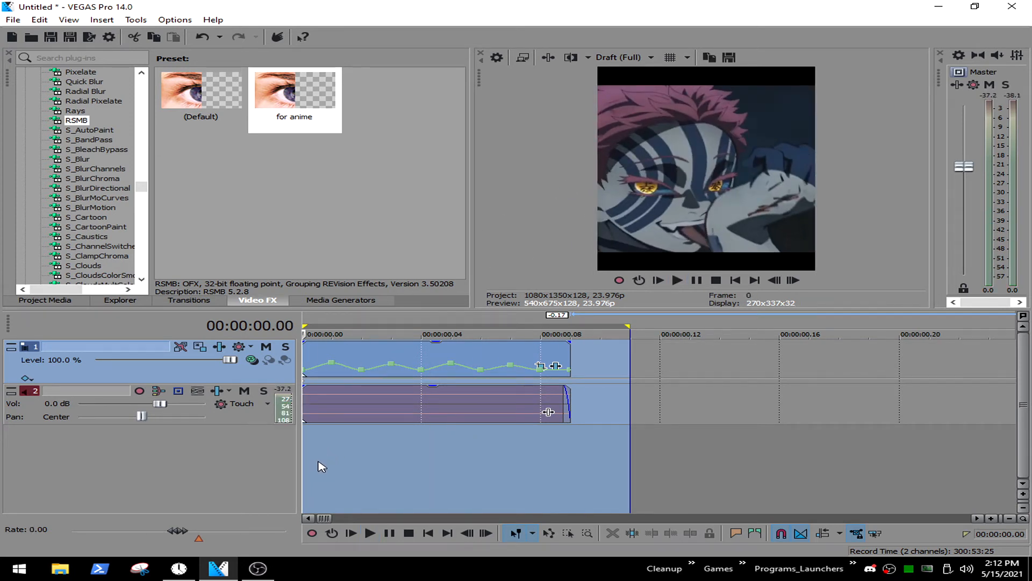
{"action": "key", "text": "space"}
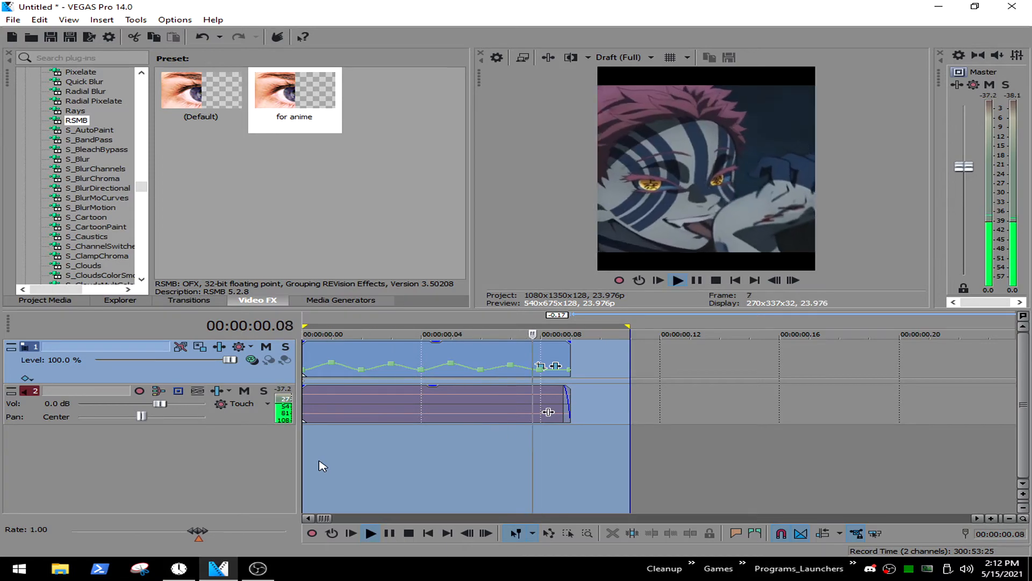
{"action": "key", "text": "space"}
{"action": "key", "text": "space"}
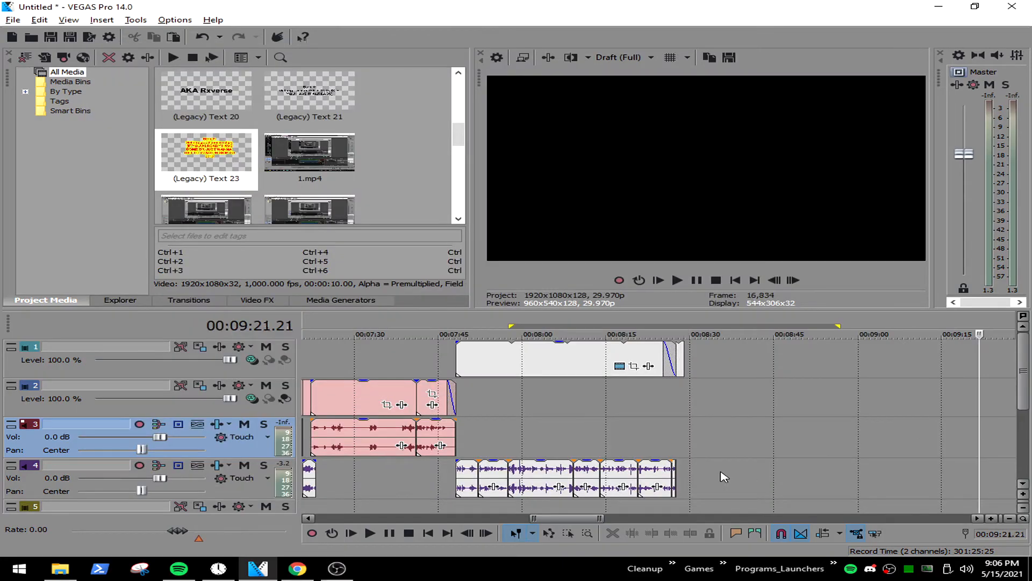
{"action": "left_click", "coordinate": [514, 484]}
{"action": "scroll", "coordinate": [500, 478], "scroll_direction": "down", "scroll_amount": 2}
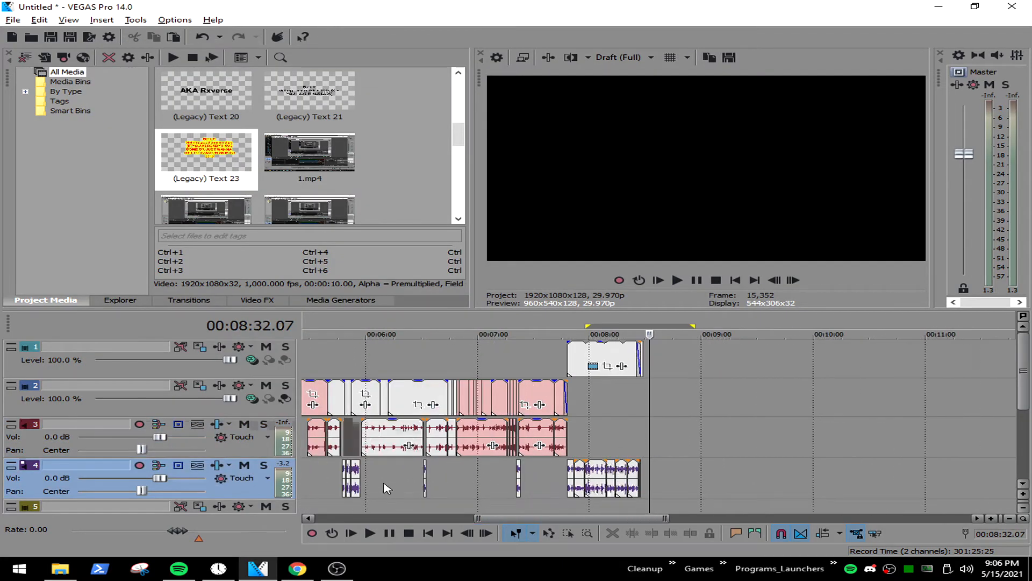
{"action": "left_click", "coordinate": [381, 506]}
{"action": "left_click", "coordinate": [461, 506]}
{"action": "scroll", "coordinate": [371, 505], "scroll_direction": "down", "scroll_amount": 1}
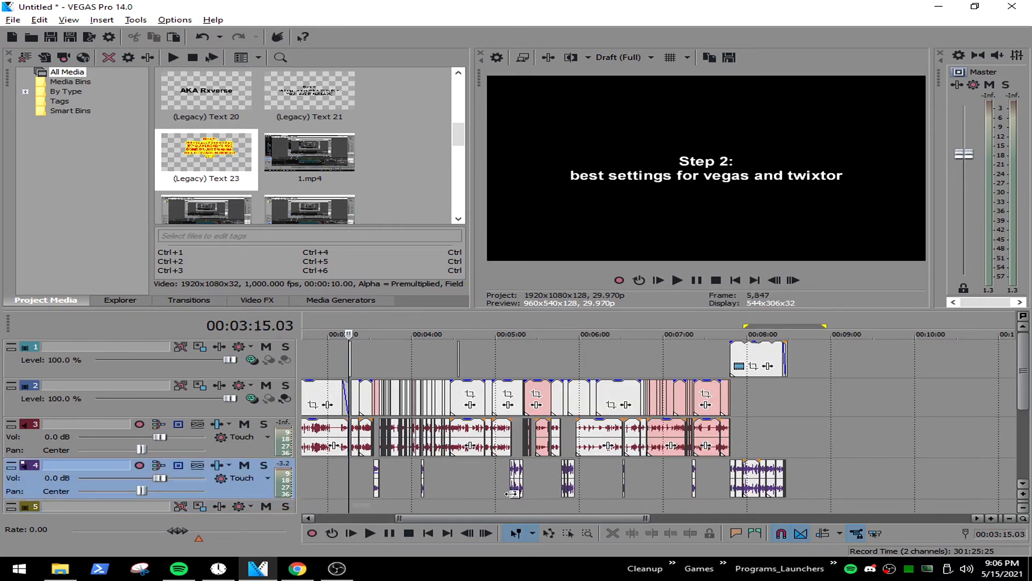
{"action": "left_click", "coordinate": [650, 495]}
{"action": "left_click", "coordinate": [794, 445]}
{"action": "scroll", "coordinate": [795, 444], "scroll_direction": "up", "scroll_amount": 2}
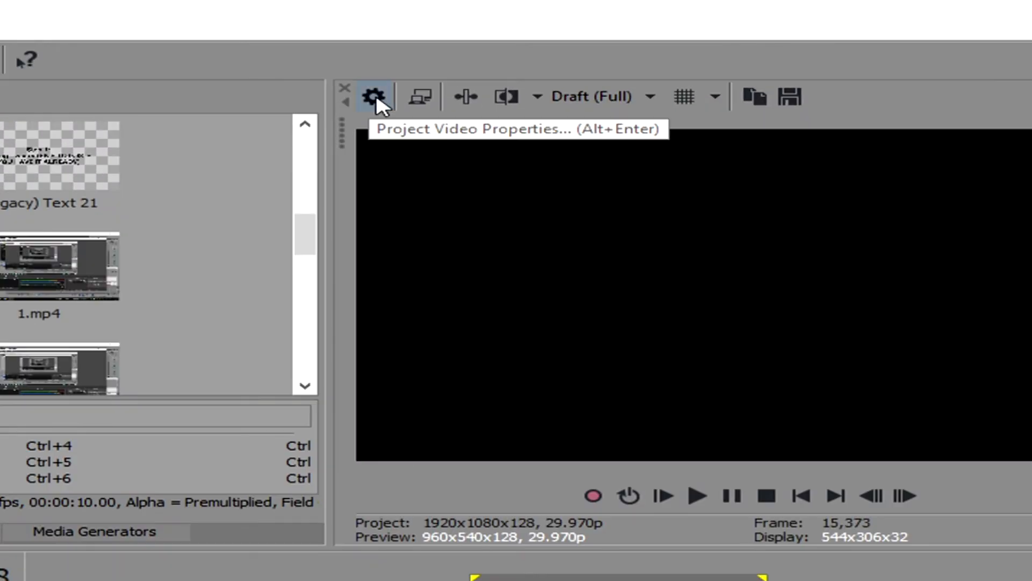
- Open the project video properties and set the frame size to 1,080 wide by 1,350 high
{"action": "left_click", "coordinate": [496, 57]}
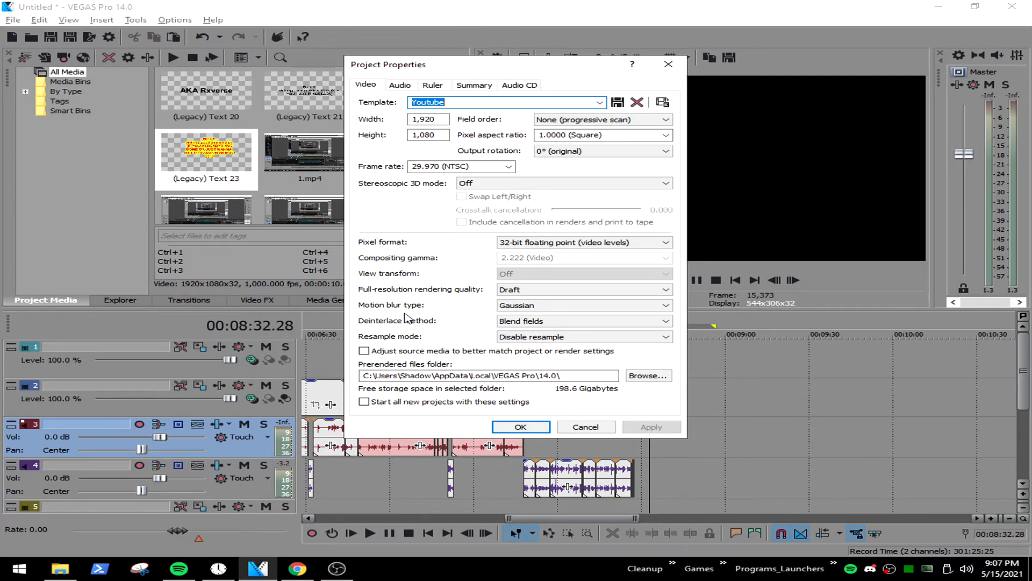
{"action": "double_click", "coordinate": [428, 119]}
{"action": "type", "text": "1,0"}
{"action": "type", "text": "80"}
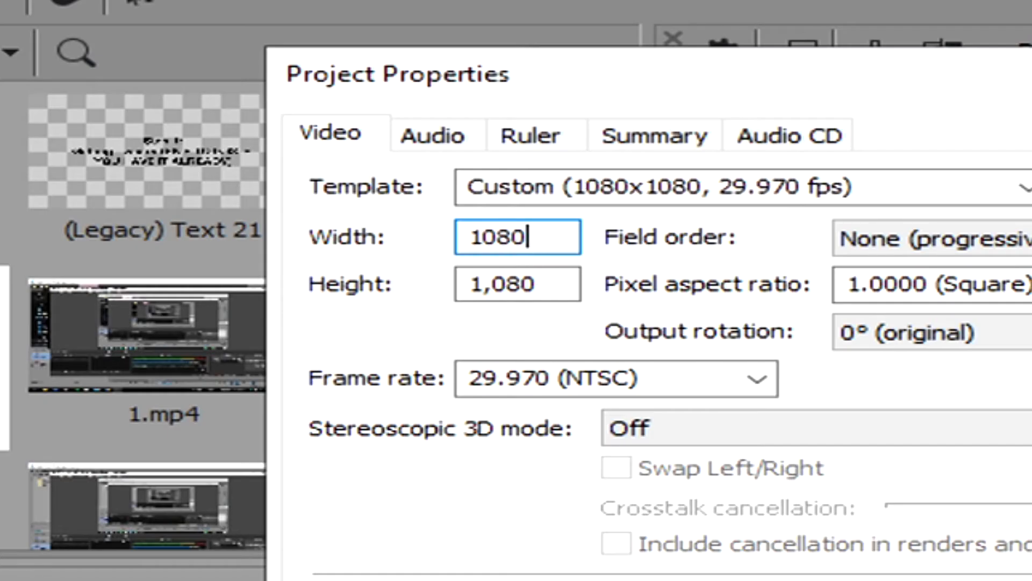
{"action": "left_click", "coordinate": [517, 278]}
{"action": "double_click", "coordinate": [515, 279]}
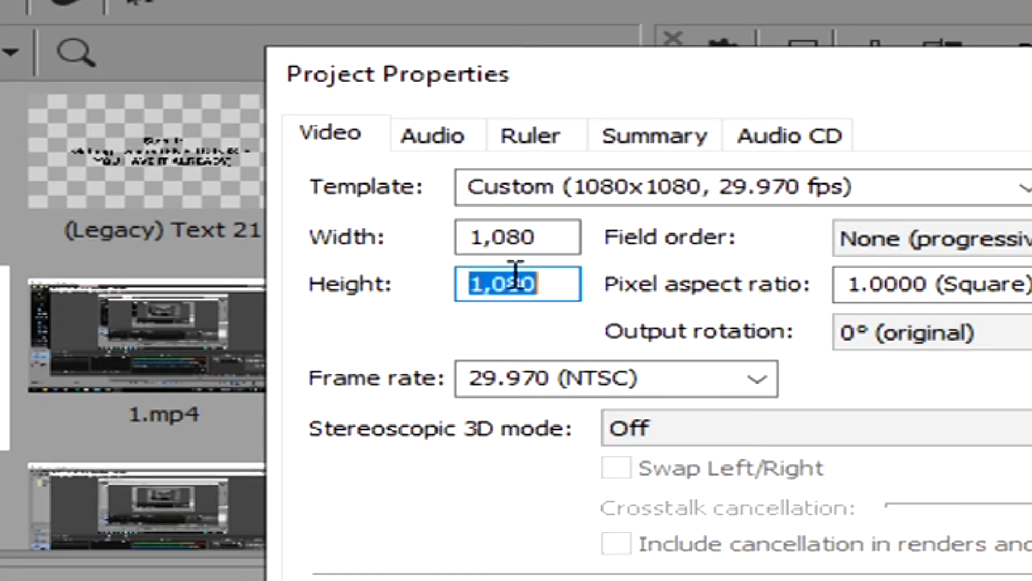
{"action": "type", "text": "1350"}
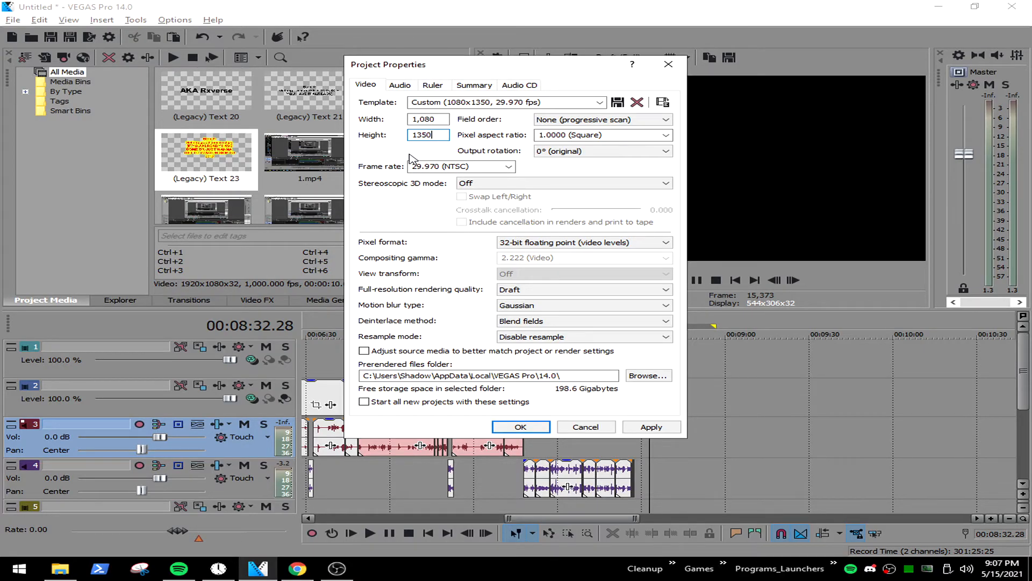
- Set the project frame size to 1,920 wide by 1,080 high
{"action": "double_click", "coordinate": [424, 119]}
{"action": "type", "text": "1,920"}
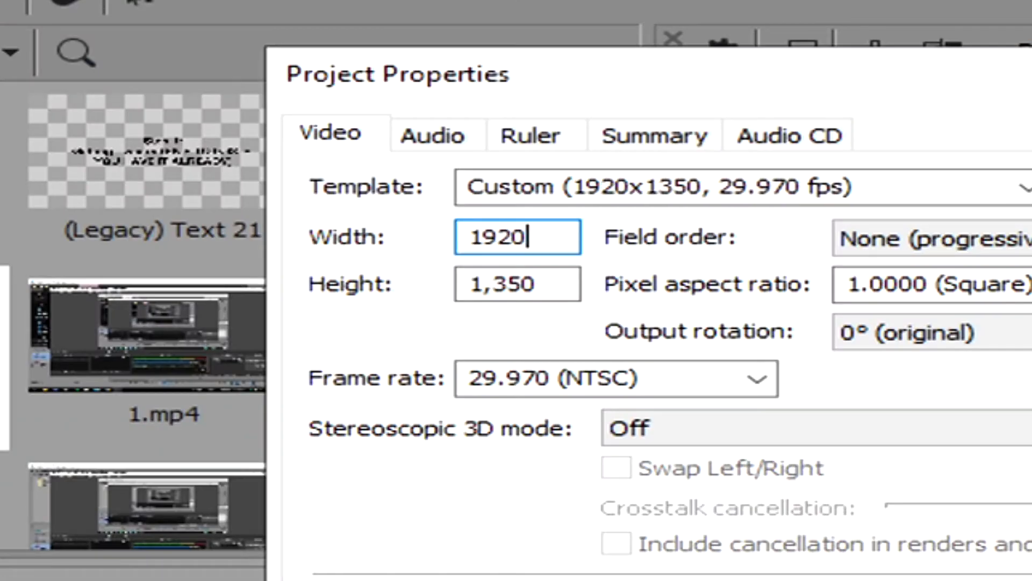
{"action": "left_click", "coordinate": [534, 276]}
{"action": "double_click", "coordinate": [538, 275]}
{"action": "type", "text": "1080"}
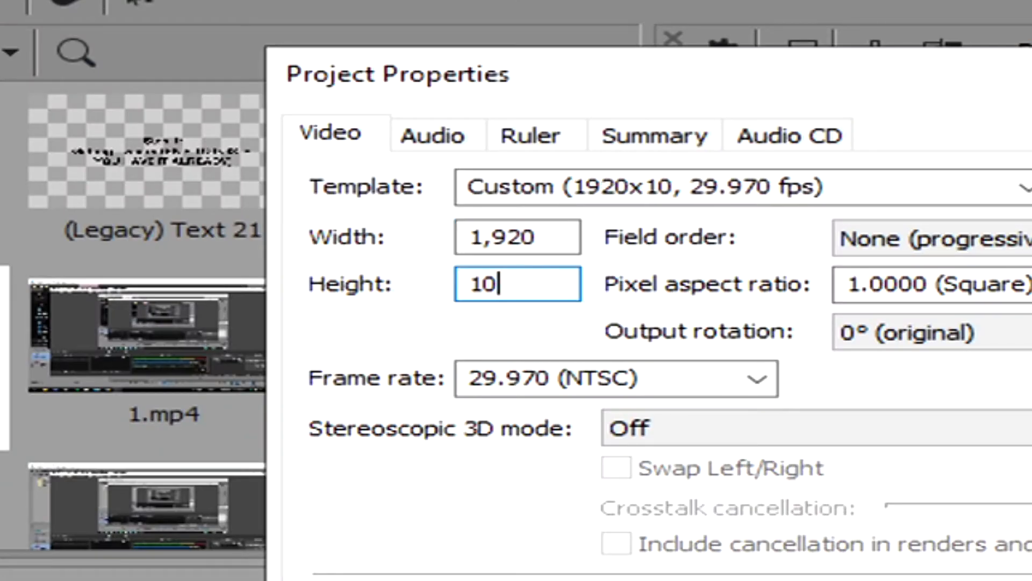
- Set the project frame size to 1,280 wide by 720 high
{"action": "double_click", "coordinate": [506, 236]}
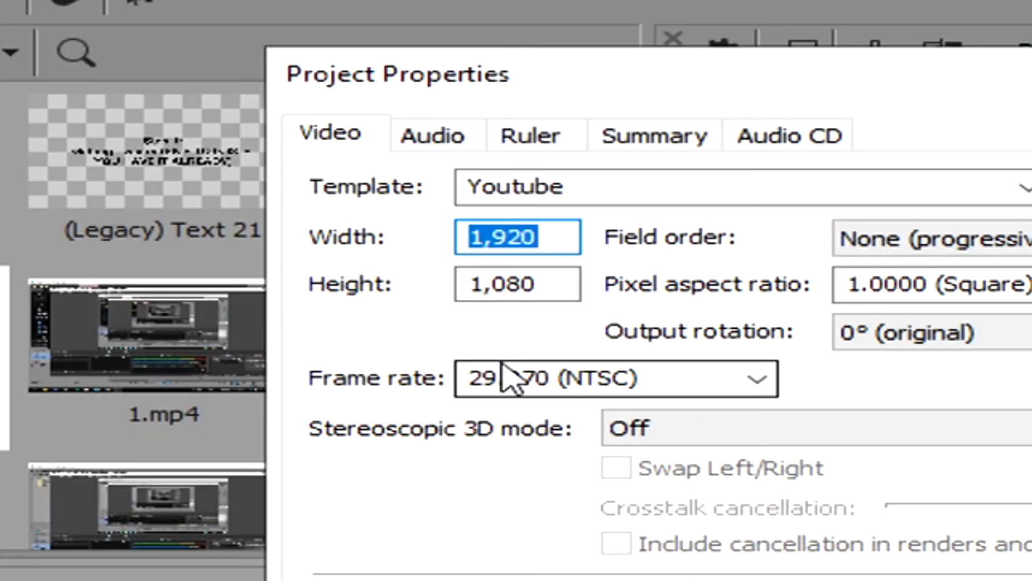
{"action": "type", "text": "1280"}
{"action": "double_click", "coordinate": [534, 295]}
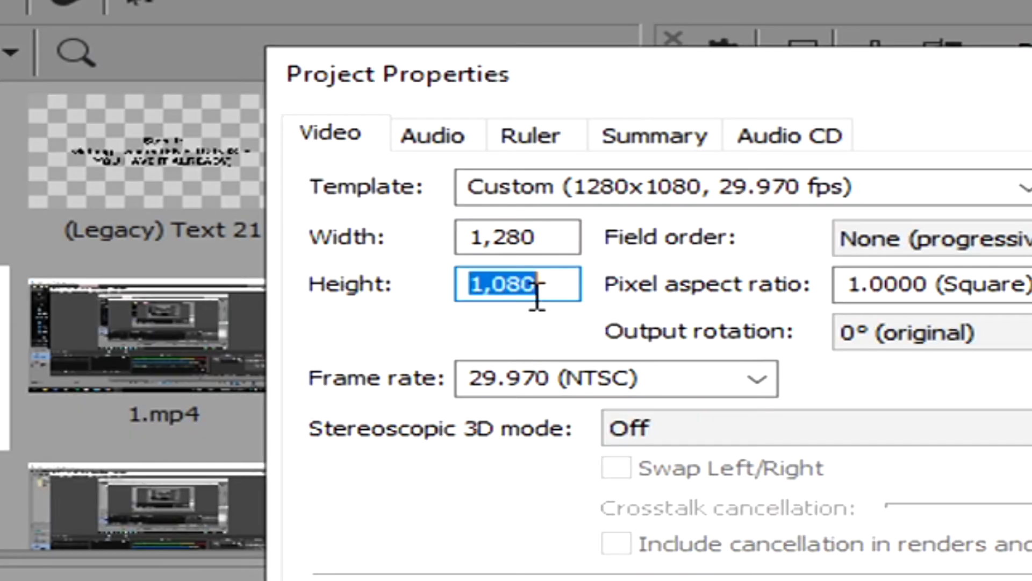
{"action": "type", "text": "720"}
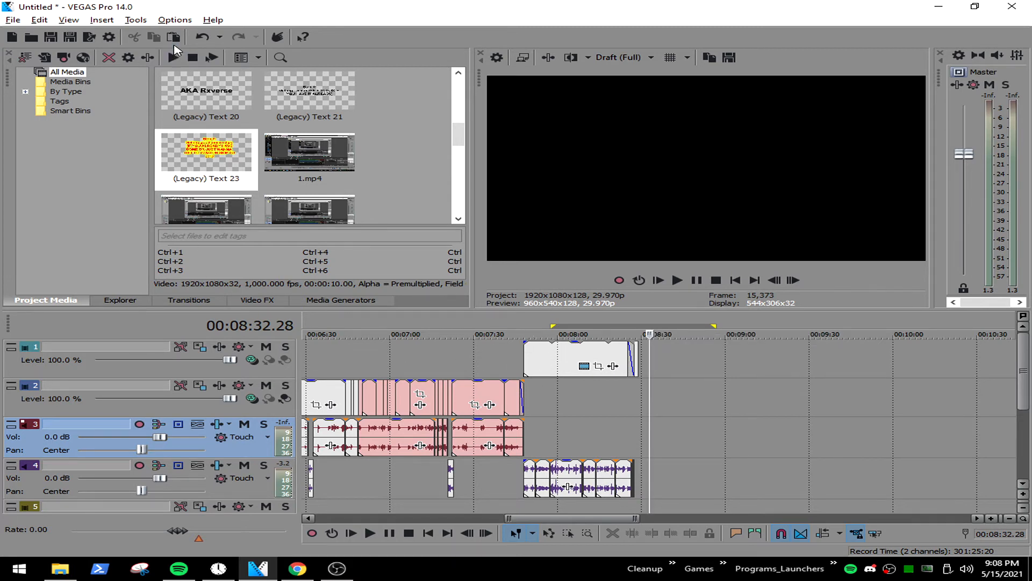
- Filter the Internal preferences by "gpu" to check the Allow GPU Rendering value, and leave the preferences without applying changes
{"action": "left_click", "coordinate": [171, 22]}
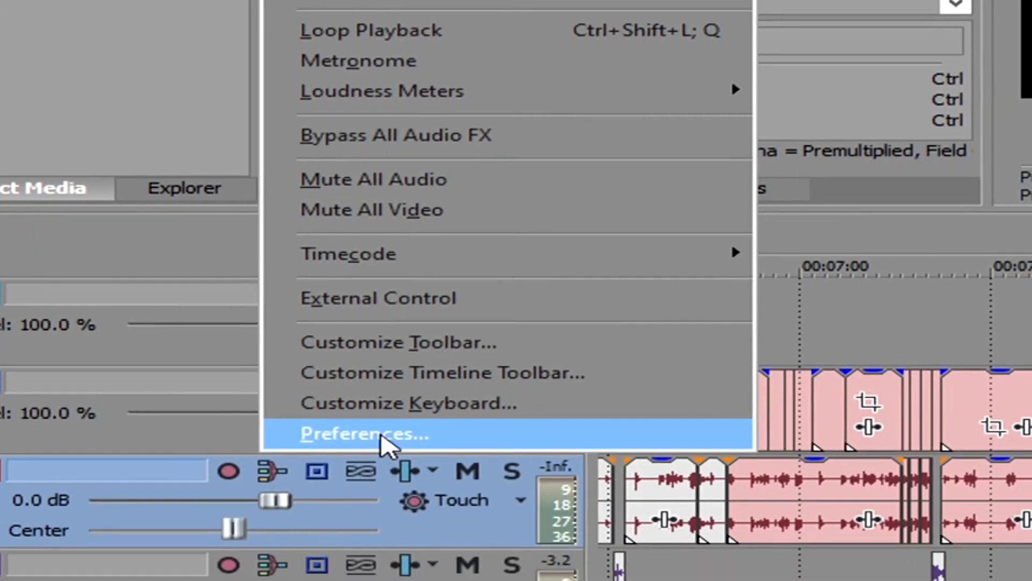
{"action": "left_click", "coordinate": [381, 436]}
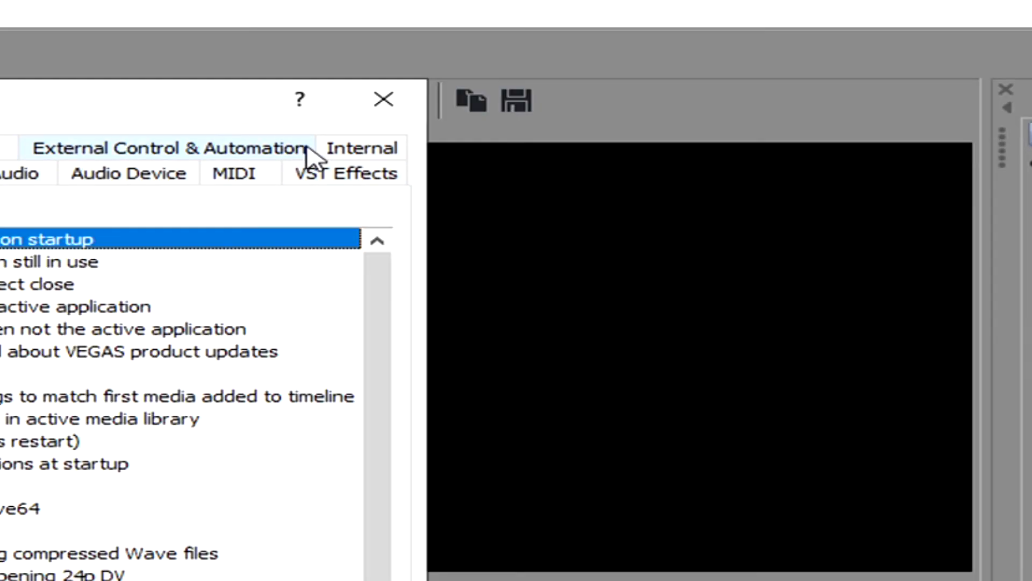
{"action": "left_click", "coordinate": [355, 155]}
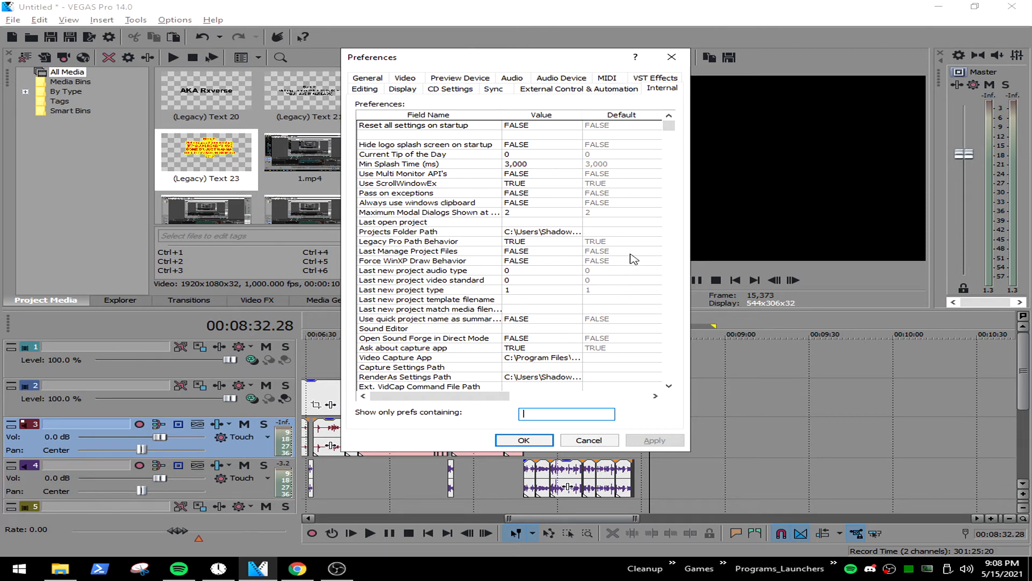
{"action": "mouse_move", "coordinate": [669, 128]}
{"action": "left_mouse_down"}
{"action": "mouse_move", "coordinate": [670, 156]}
{"action": "mouse_move", "coordinate": [666, 135]}
{"action": "left_mouse_up"}
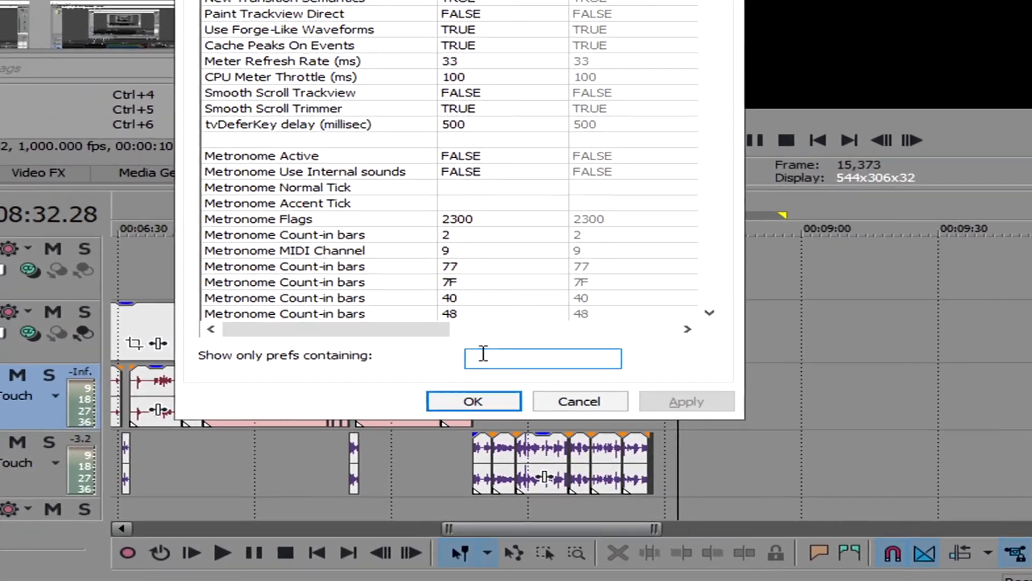
{"action": "type", "text": "gpu"}
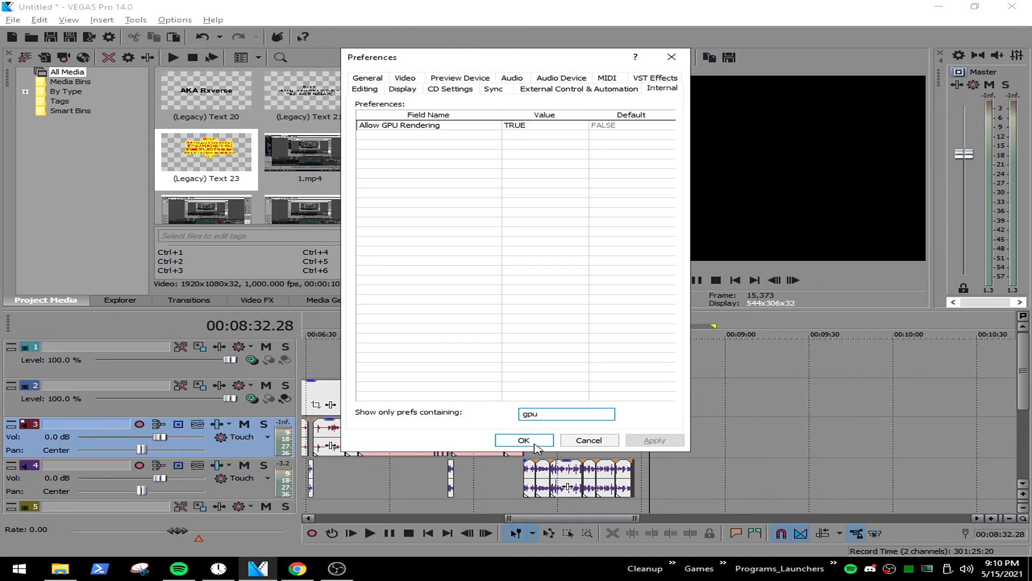
{"action": "left_click", "coordinate": [585, 442]}
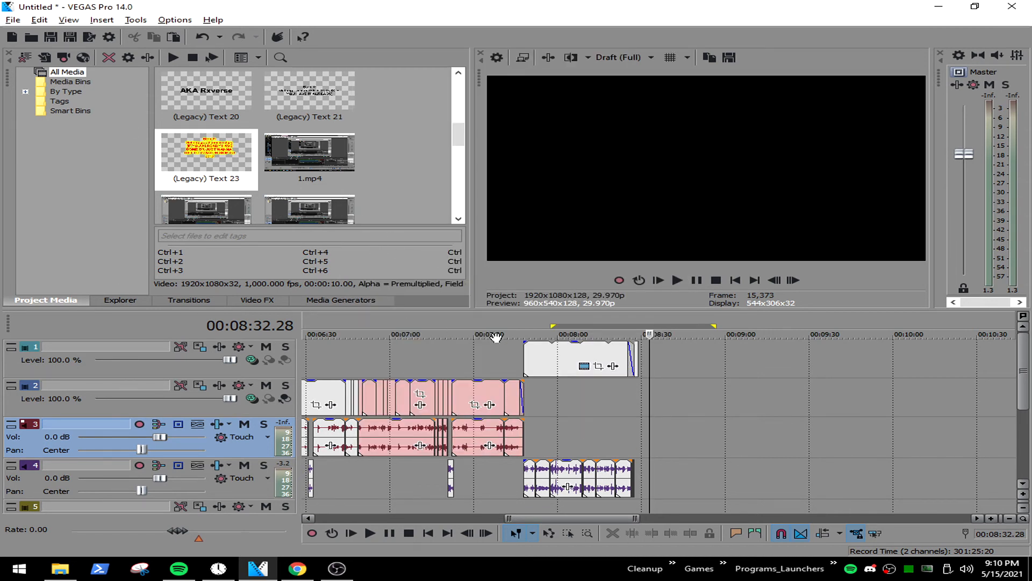
- Select the timeline's conclusion section from 00:07:48.02 to 00:08:26.22 and open the custom render settings of the "Youtube videos" template
{"action": "left_click_drag", "start_coordinate": [524, 325], "coordinate": [633, 327]}
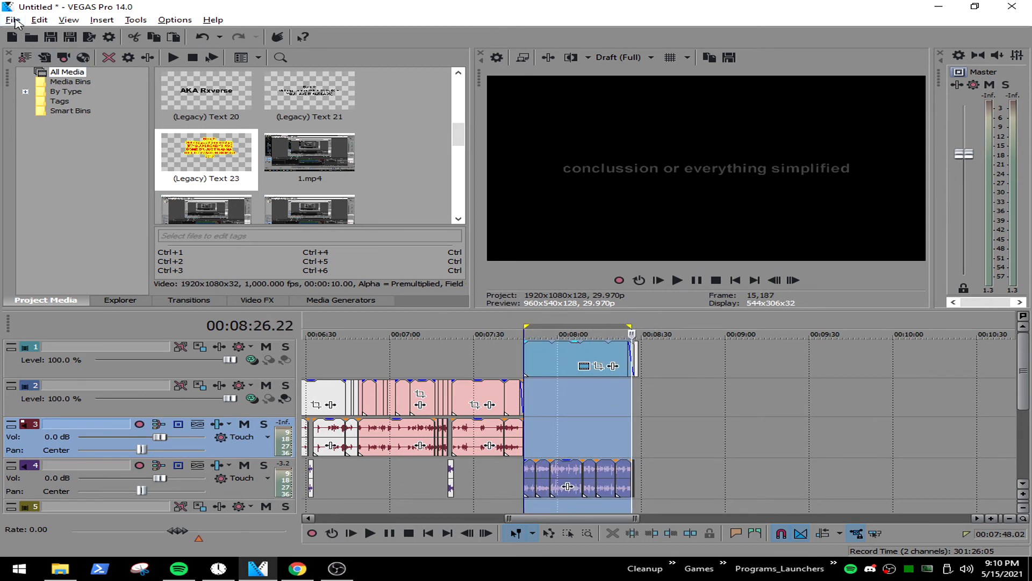
{"action": "left_click", "coordinate": [39, 20]}
{"action": "mouse_move", "coordinate": [57, 88]}
{"action": "left_click", "coordinate": [177, 498]}
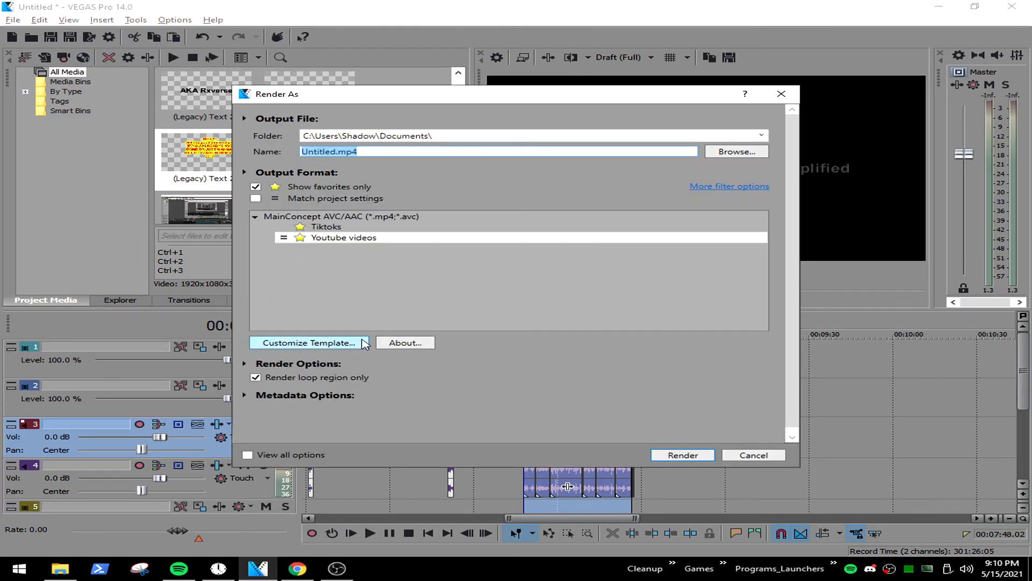
{"action": "left_click", "coordinate": [322, 343]}
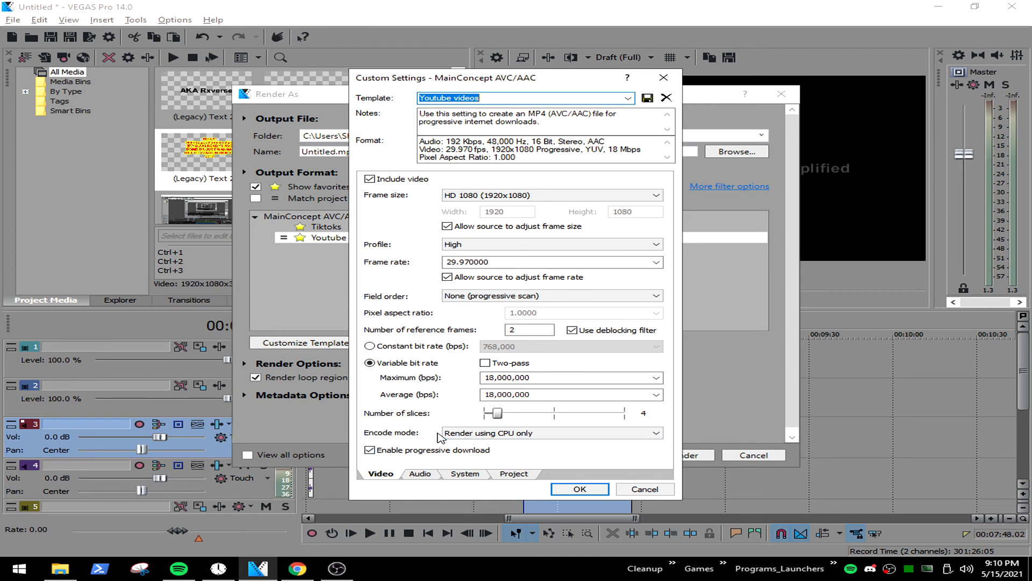
- Set the template's encode mode to "Render using CUDA if available" and review the other encode options
{"action": "left_click", "coordinate": [492, 433]}
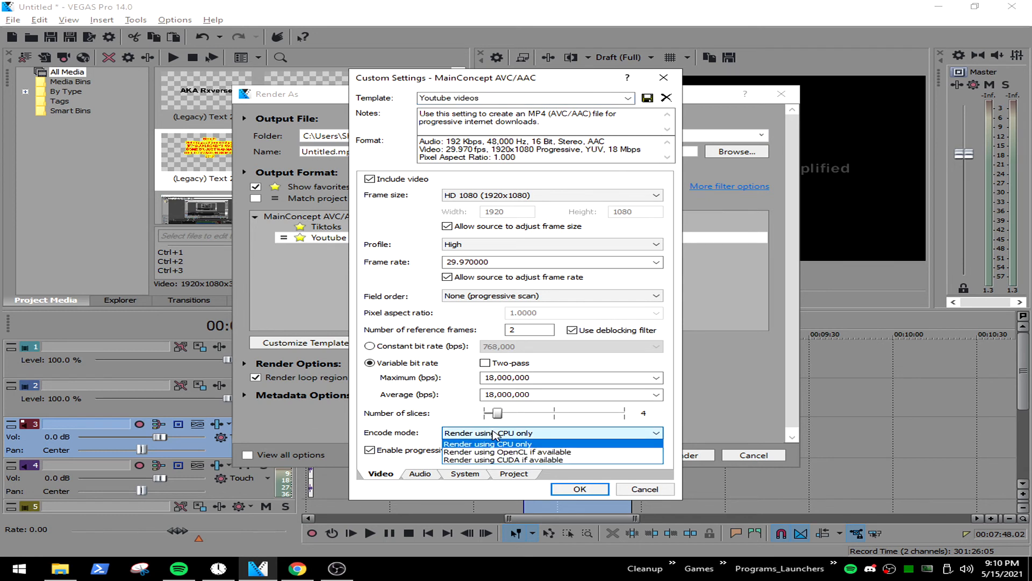
{"action": "left_click", "coordinate": [525, 461]}
{"action": "left_click", "coordinate": [565, 436]}
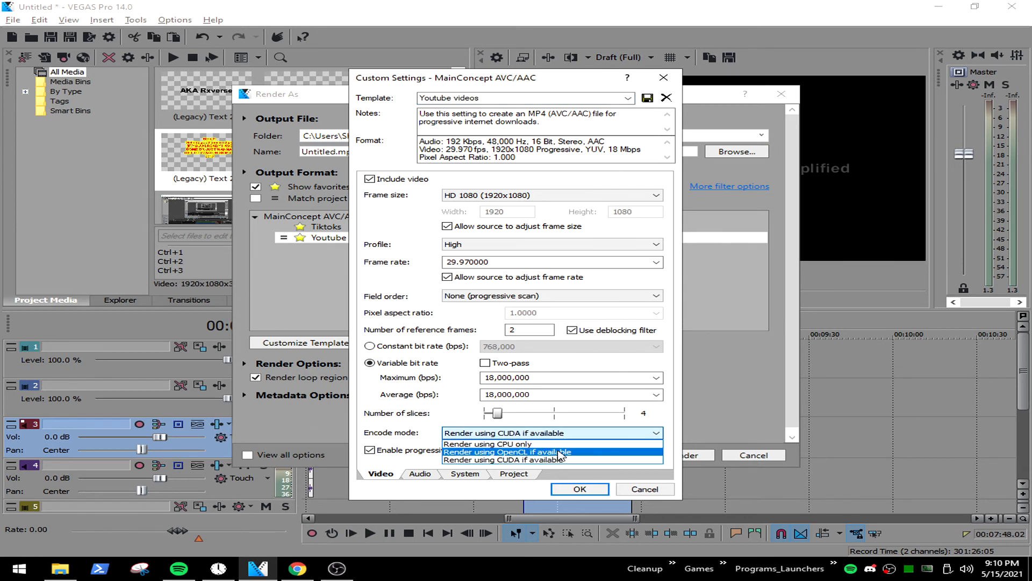
{"action": "left_click", "coordinate": [564, 433]}
{"action": "left_click", "coordinate": [565, 434]}
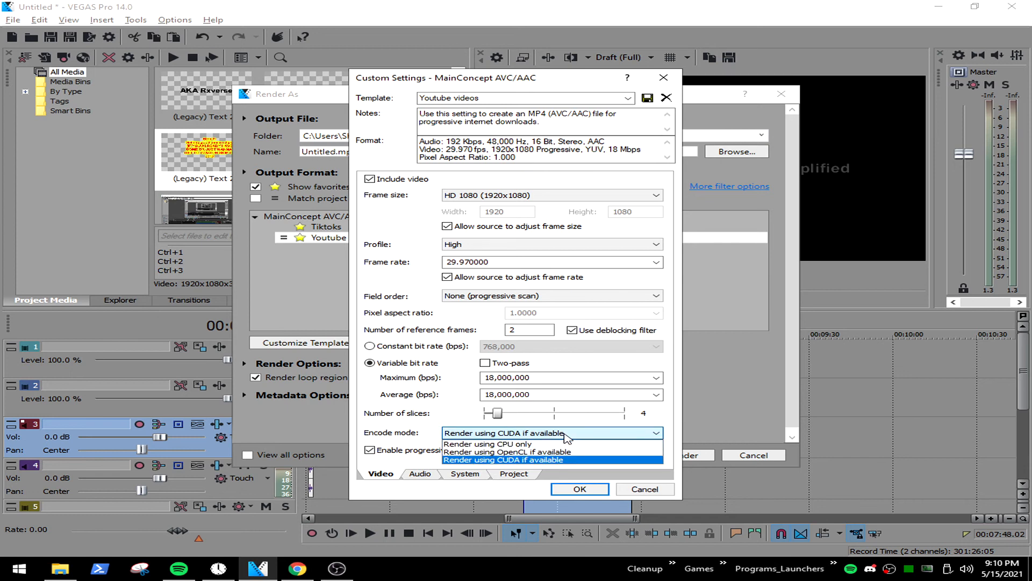
{"action": "left_click", "coordinate": [565, 433]}
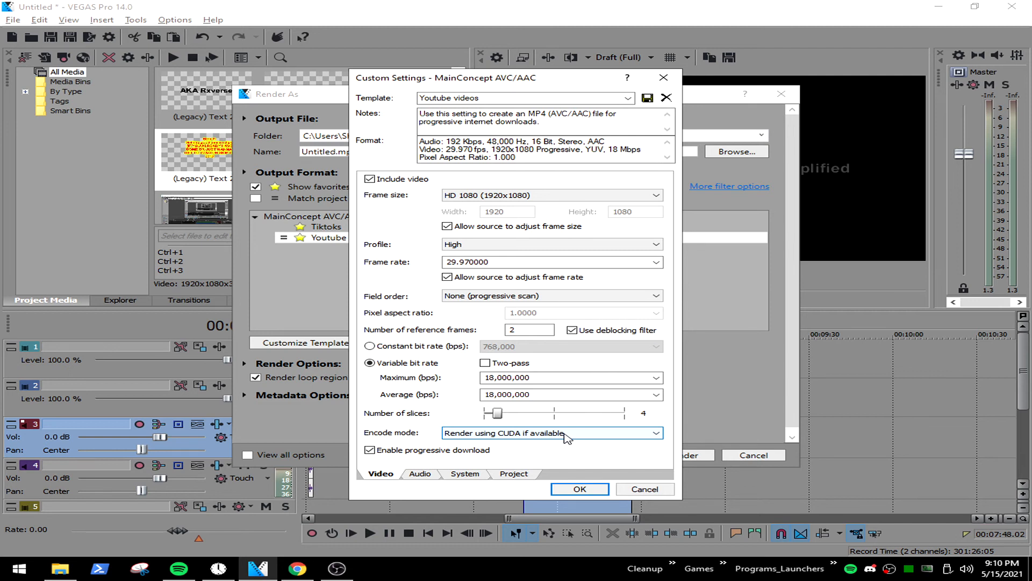
{"action": "left_click", "coordinate": [567, 433]}
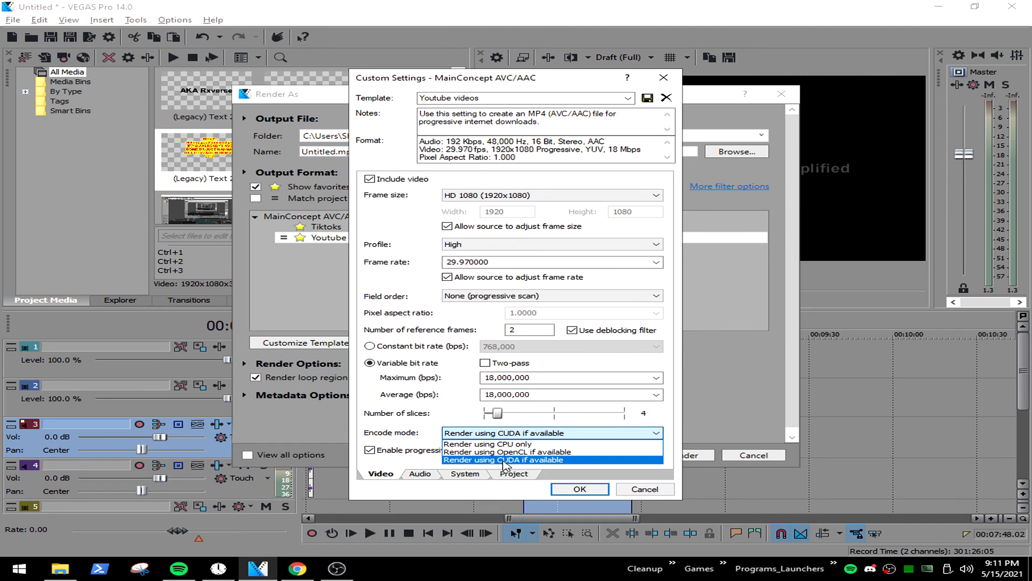
- Choose "Render using CUDA if available" as the encode mode in the template's custom settings
{"action": "left_click", "coordinate": [542, 463]}
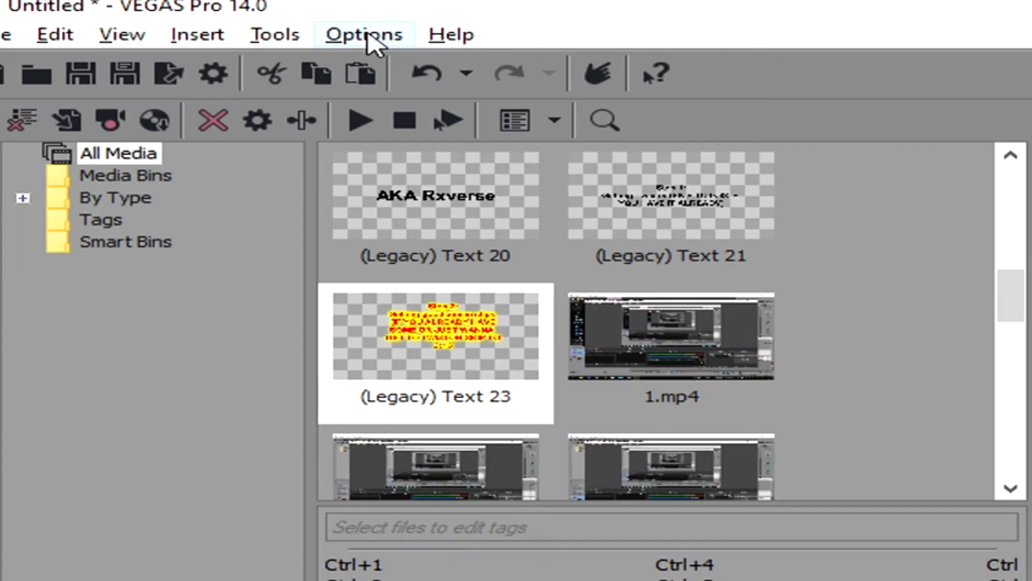
- Open the Video preferences and examine the dynamic RAM preview and maximum number of rendering threads
{"action": "left_click", "coordinate": [346, 43]}
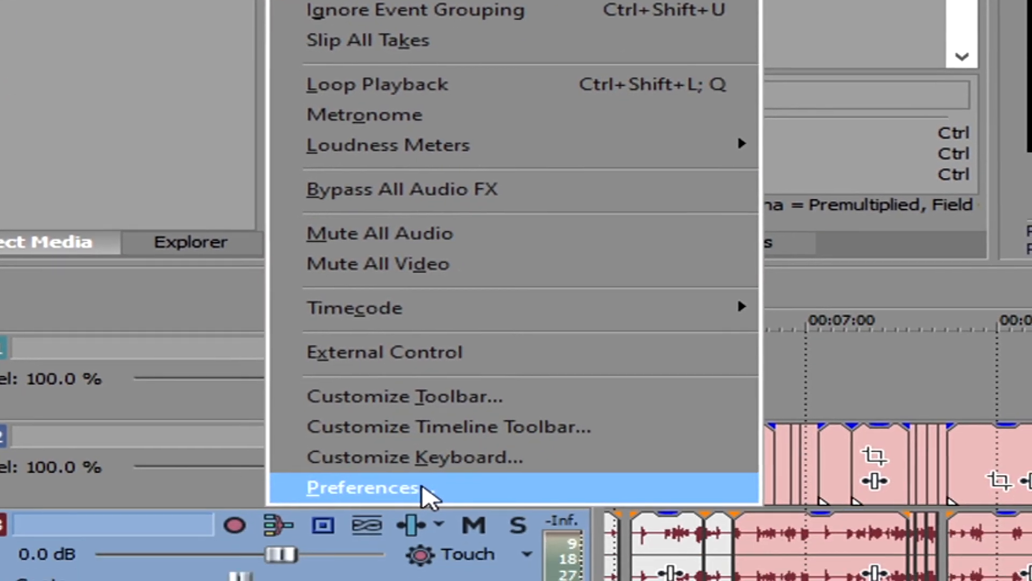
{"action": "left_click", "coordinate": [422, 496]}
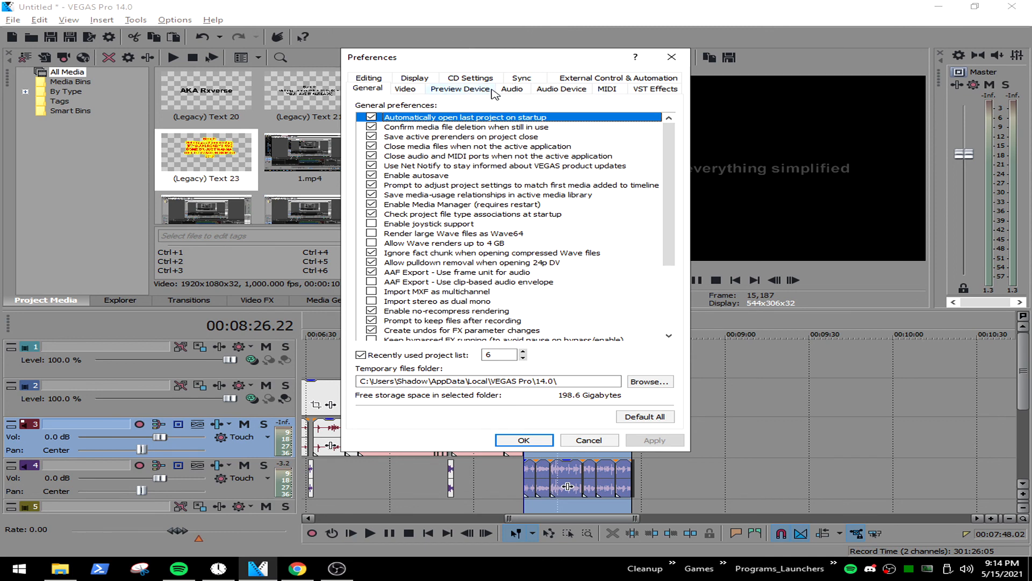
{"action": "left_click", "coordinate": [405, 88]}
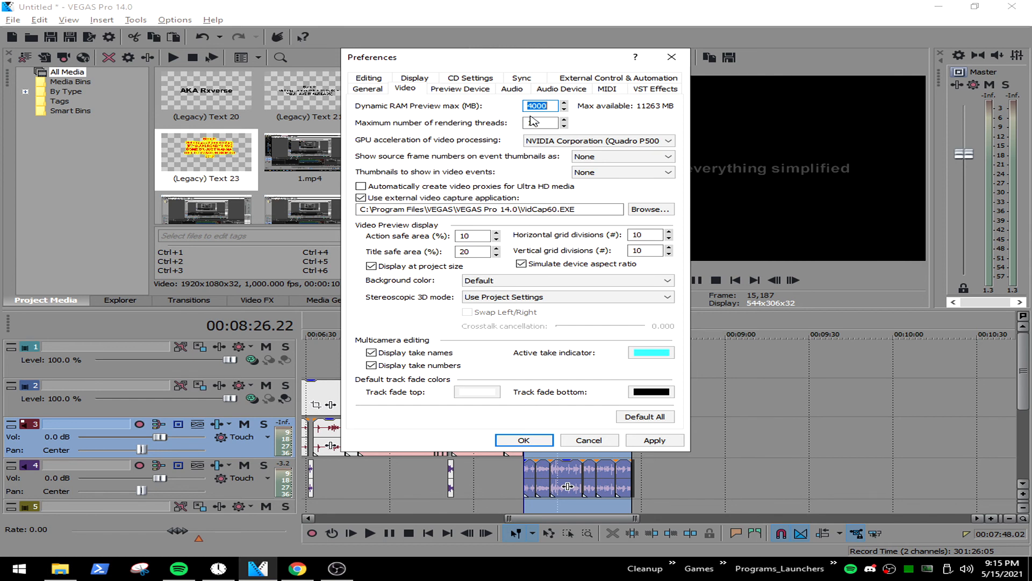
{"action": "left_click", "coordinate": [547, 122]}
{"action": "left_click_drag", "start_coordinate": [544, 122], "coordinate": [521, 125]}
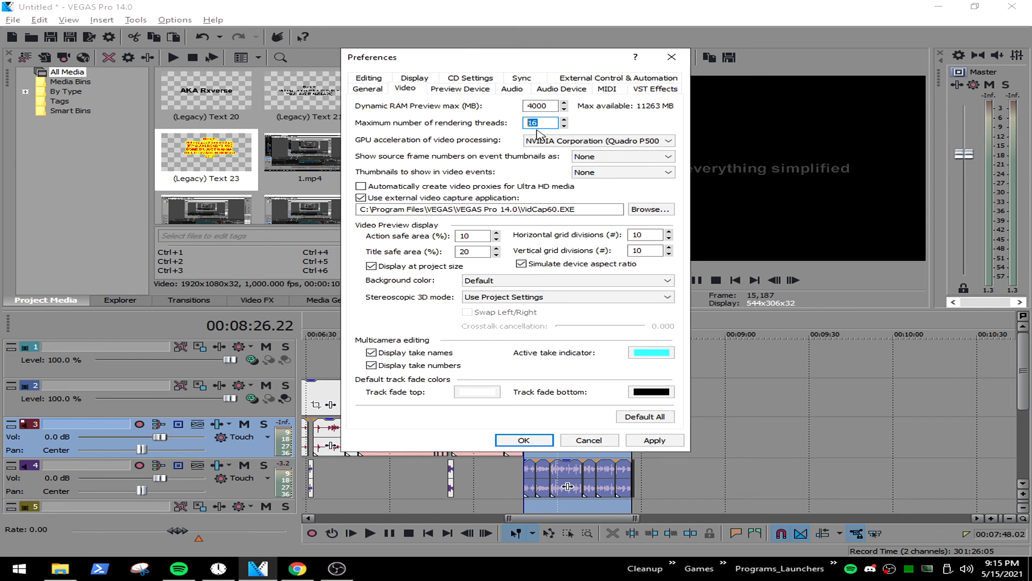
- Review the available devices for GPU acceleration of video processing, keeping the NVIDIA Quadro P5000 selected
{"action": "left_click", "coordinate": [601, 141]}
{"action": "left_click", "coordinate": [603, 143]}
{"action": "left_click", "coordinate": [603, 143]}
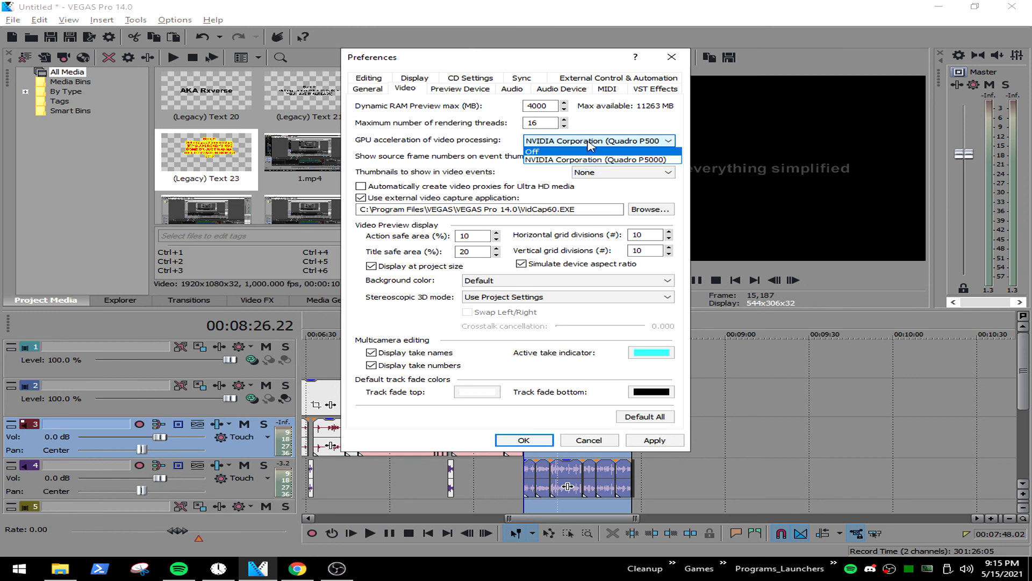
{"action": "left_click", "coordinate": [590, 141]}
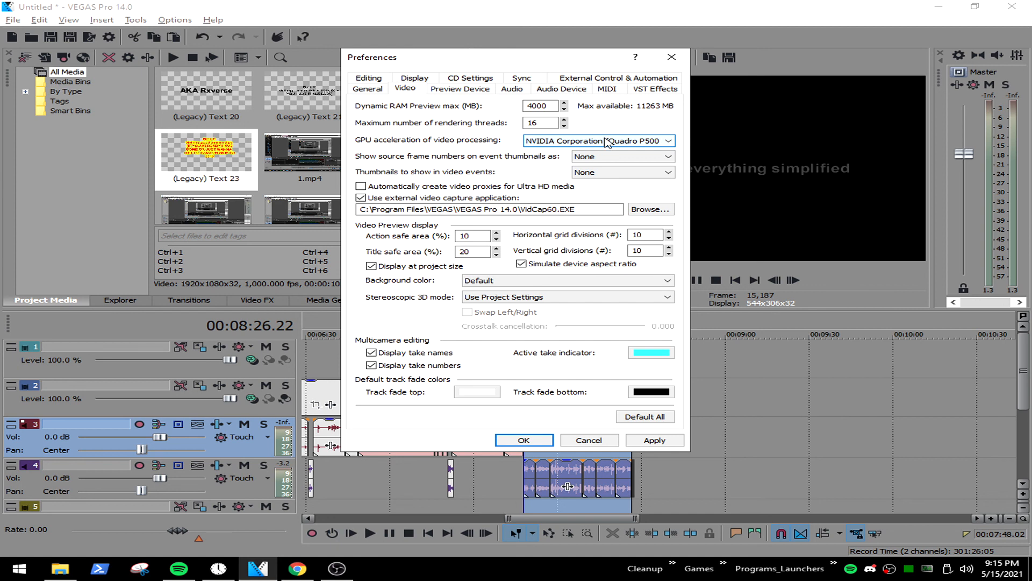
- Review the options for source frame numbers and thumbnails in video events, leaving both at None
{"action": "left_click", "coordinate": [594, 156]}
{"action": "left_click", "coordinate": [597, 159]}
{"action": "left_click", "coordinate": [604, 172]}
{"action": "left_click", "coordinate": [605, 173]}
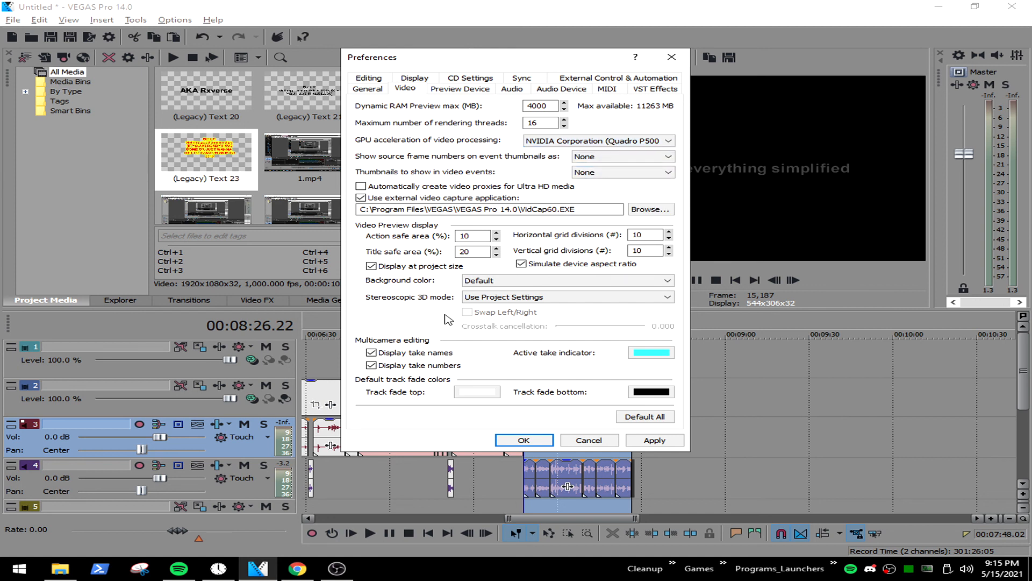